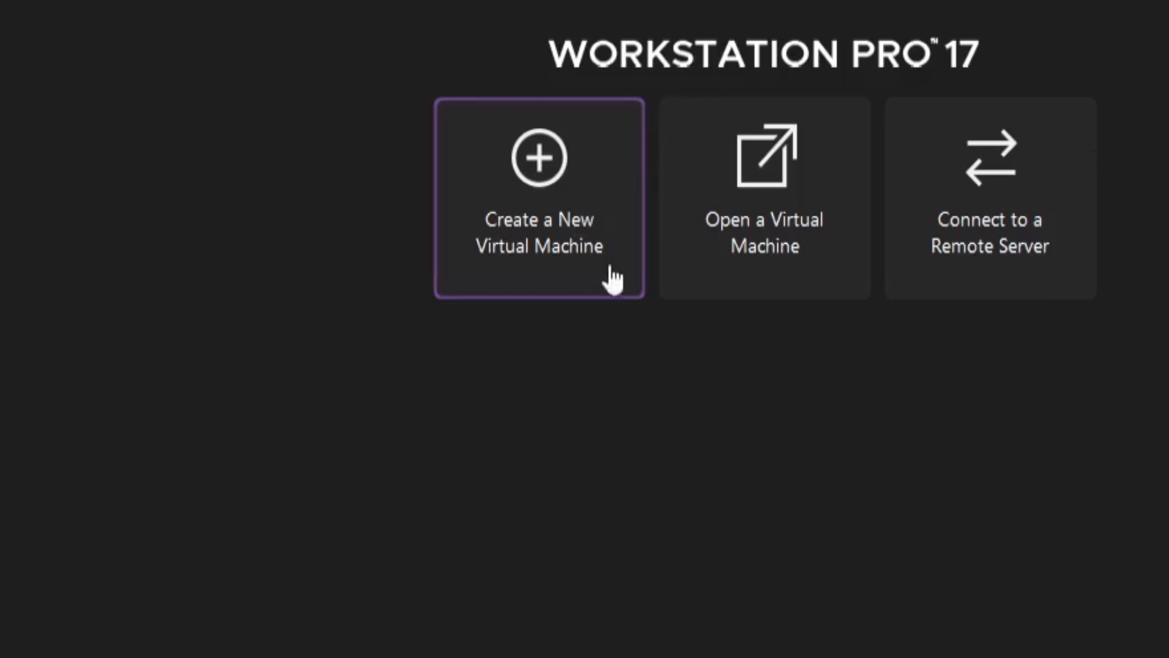
- Start the New Virtual Machine Wizard with the typical configuration, choosing to install the operating system later
{"action": "left_click", "coordinate": [611, 274]}
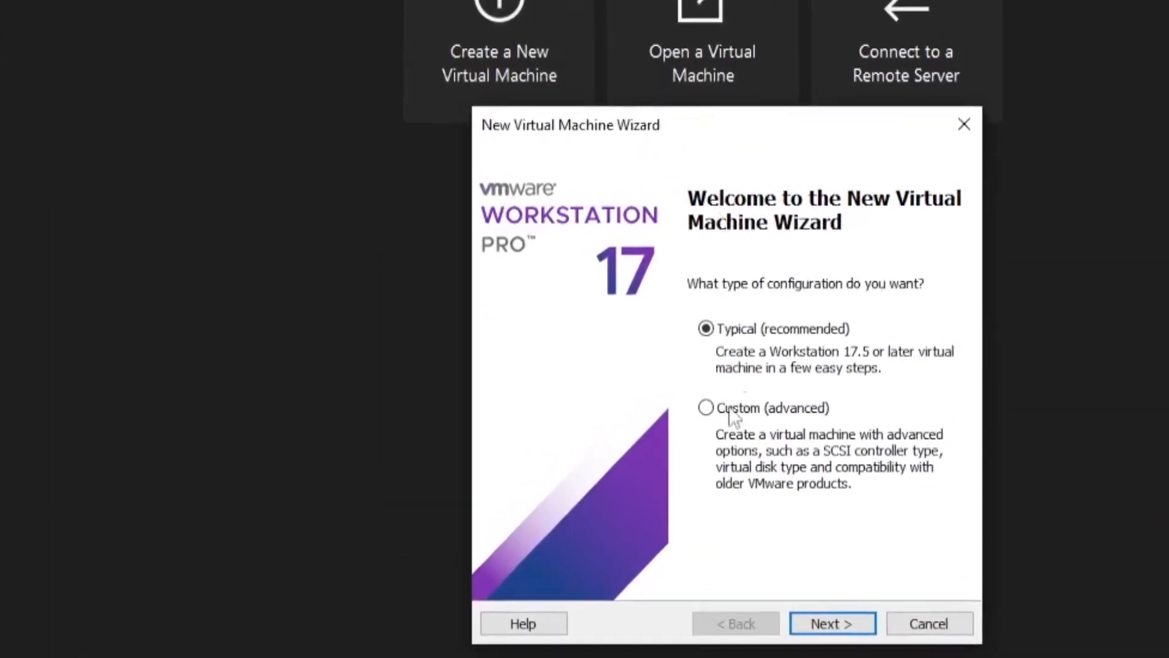
{"action": "left_click", "coordinate": [829, 623]}
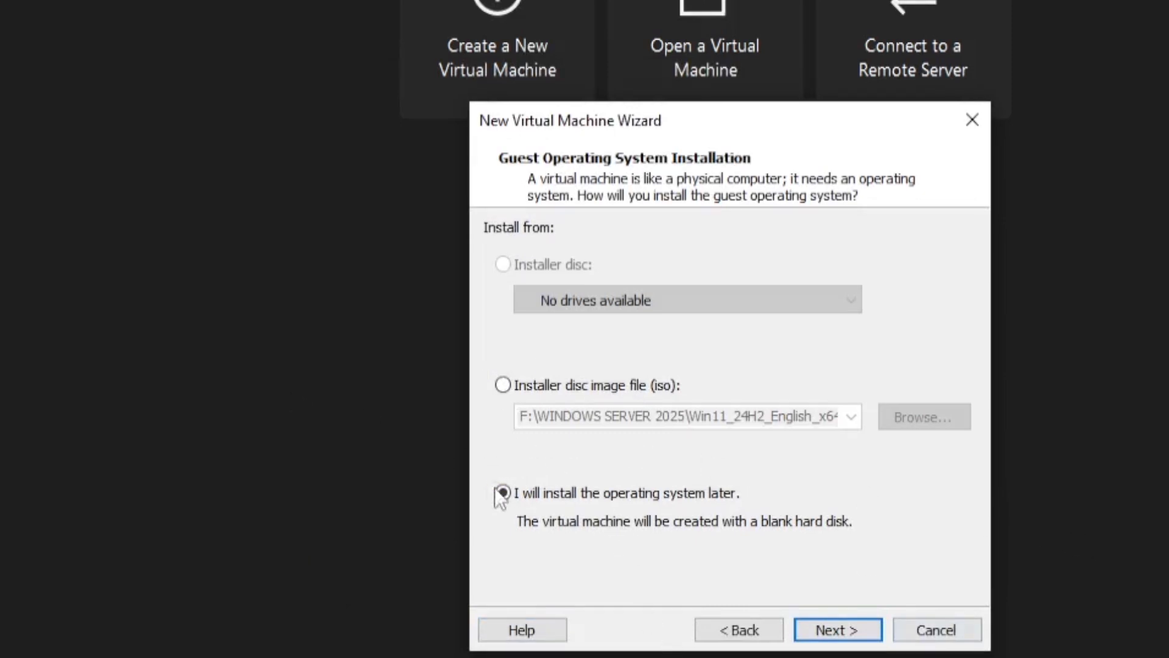
{"action": "left_click", "coordinate": [834, 632]}
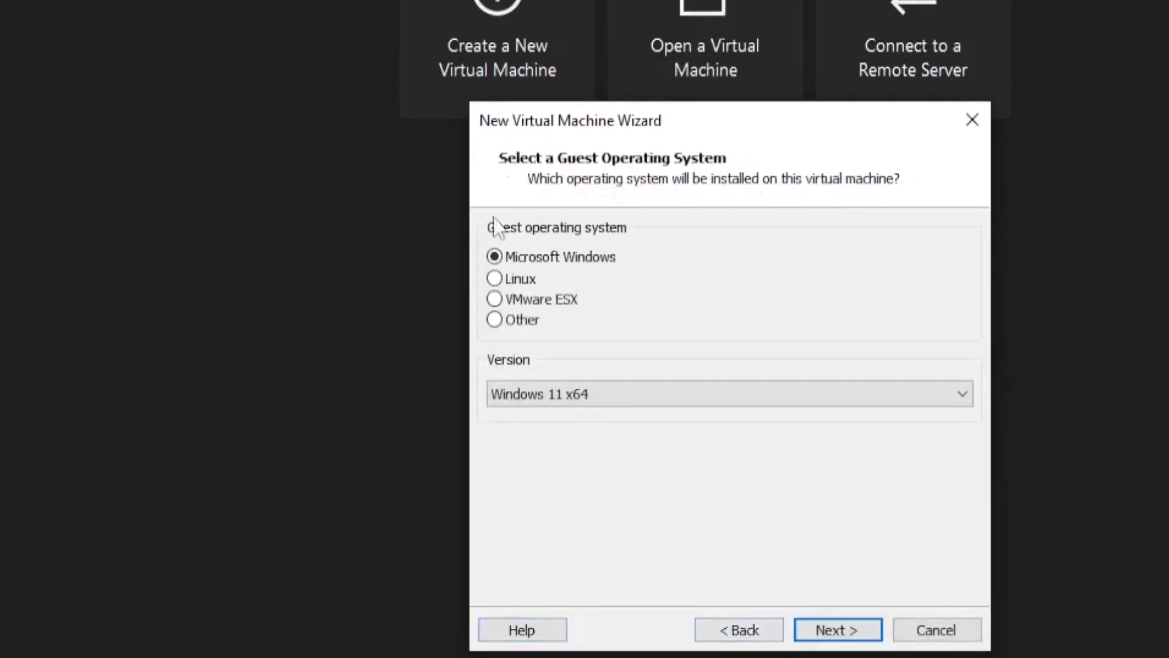
- Choose Linux as the guest operating system with version Ubuntu 64-bit
{"action": "left_click", "coordinate": [495, 278]}
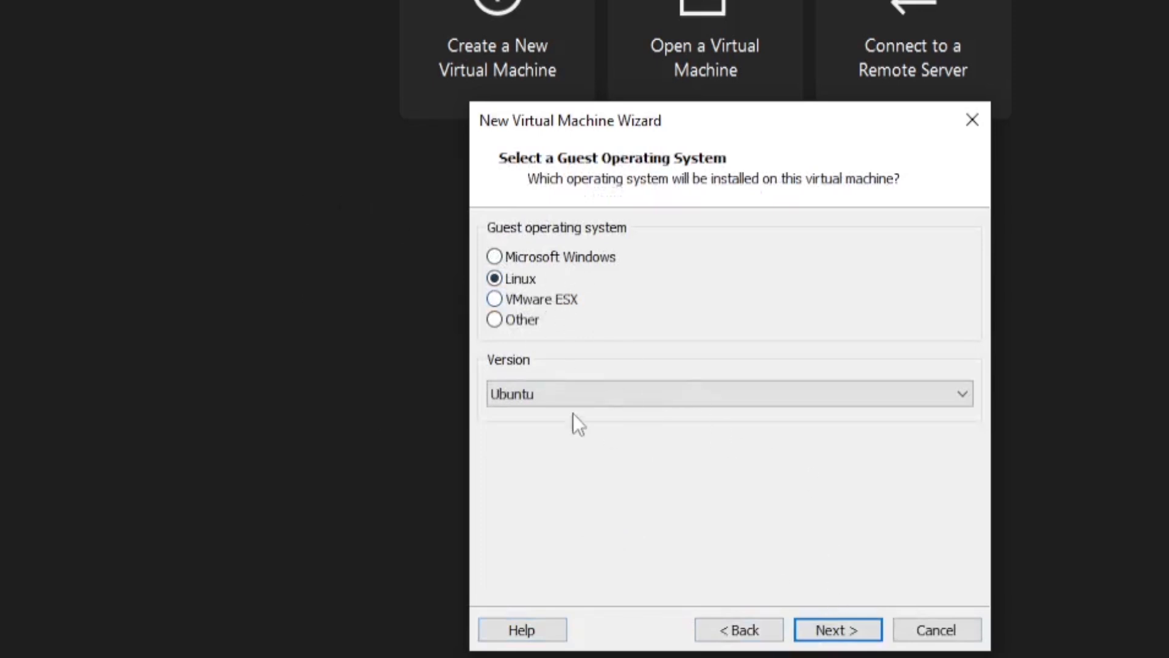
{"action": "left_click", "coordinate": [576, 394]}
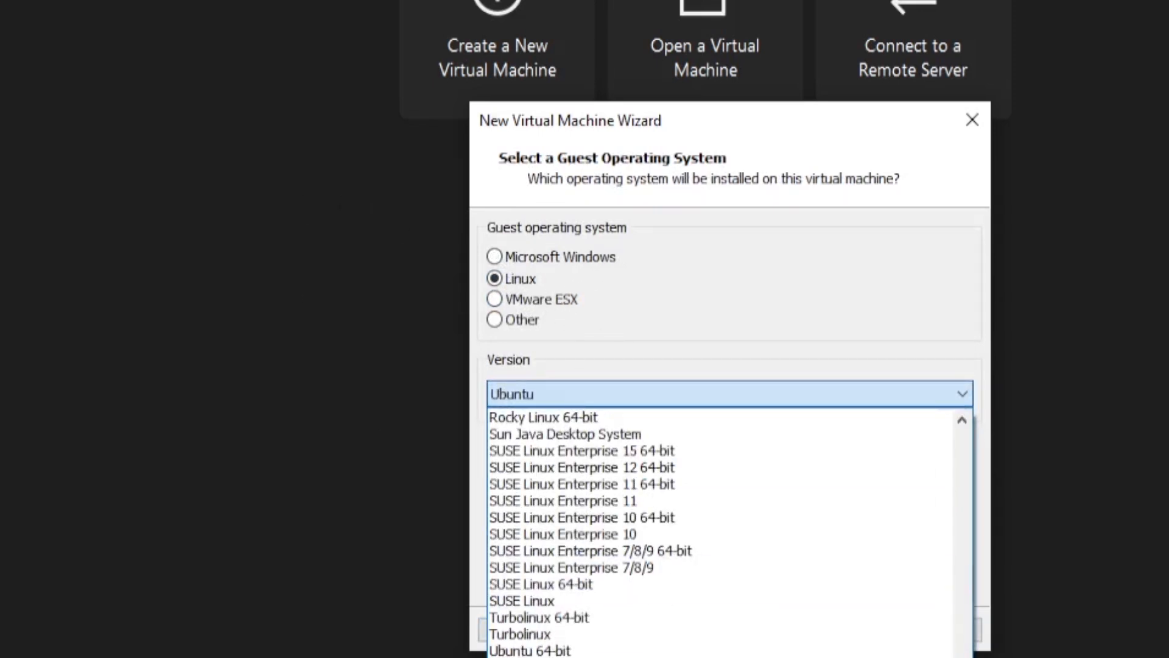
{"action": "left_click", "coordinate": [623, 636]}
{"action": "left_click", "coordinate": [628, 394]}
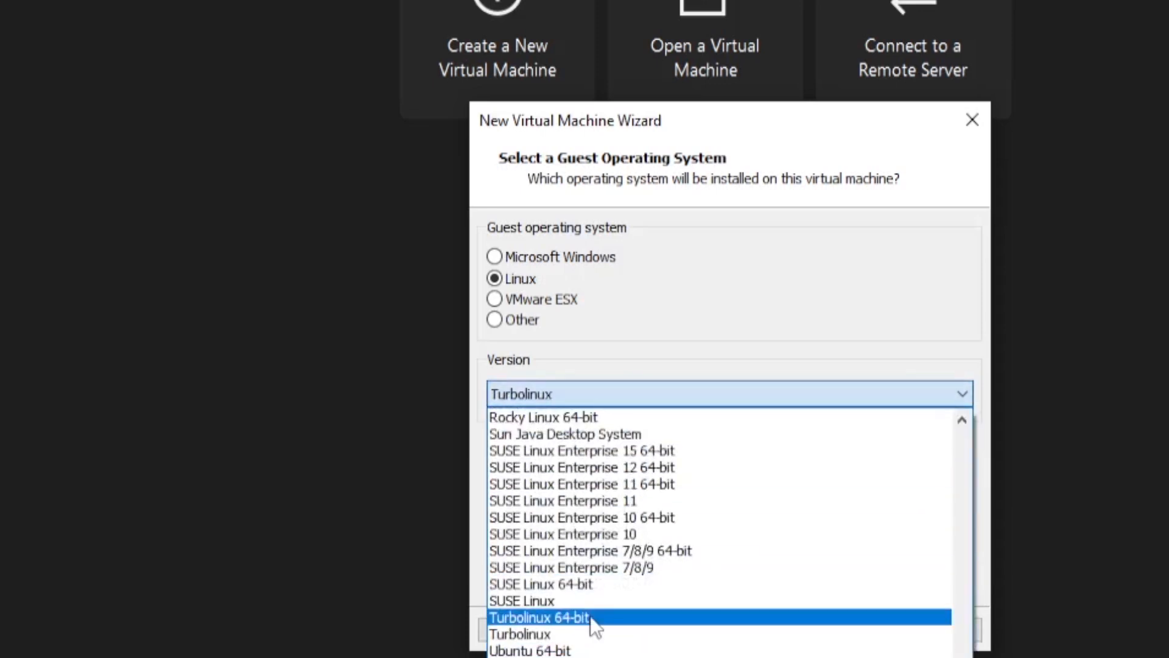
{"action": "left_click", "coordinate": [589, 651]}
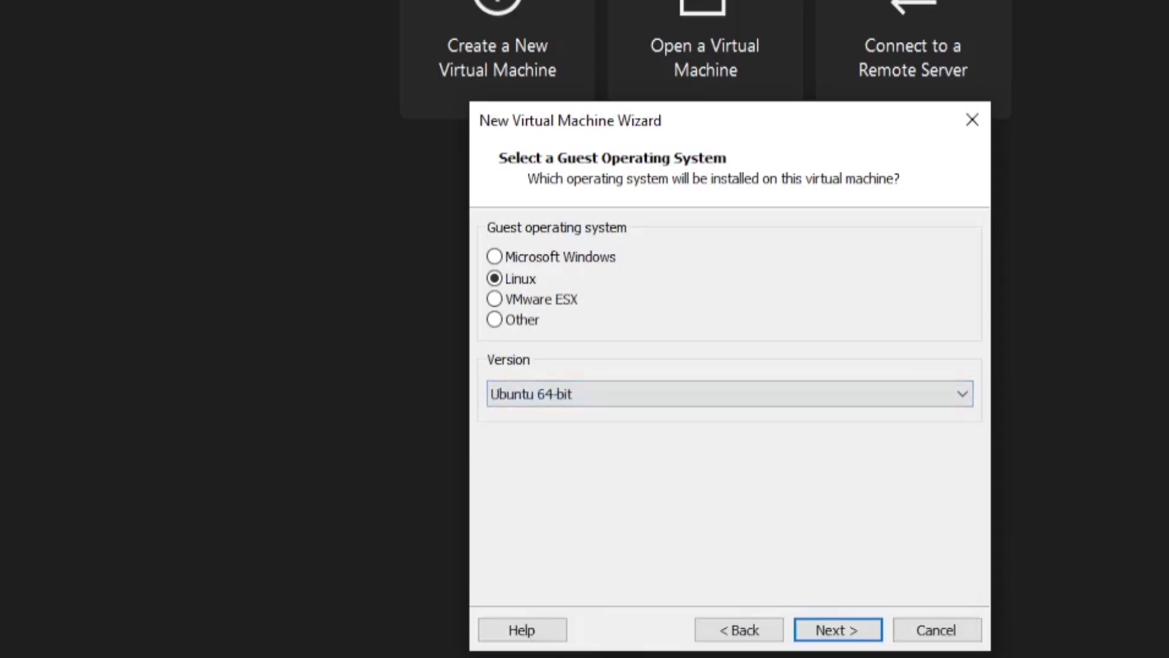
{"action": "left_click", "coordinate": [844, 633]}
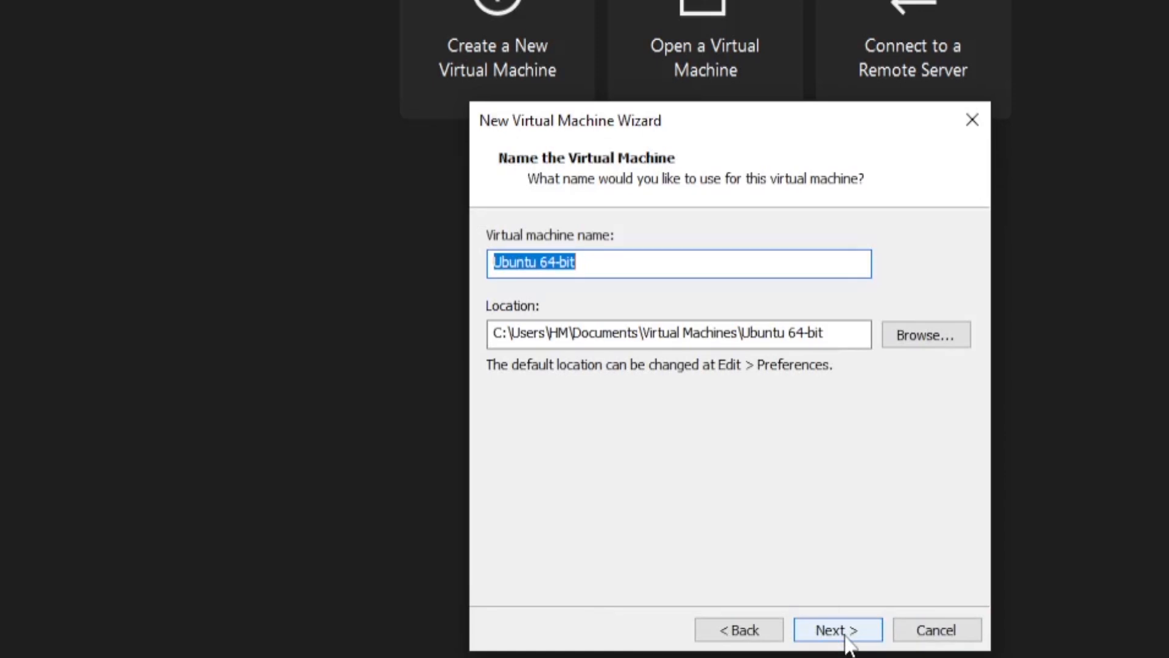
- Name the virtual machine 365
{"action": "type", "text": "365"}
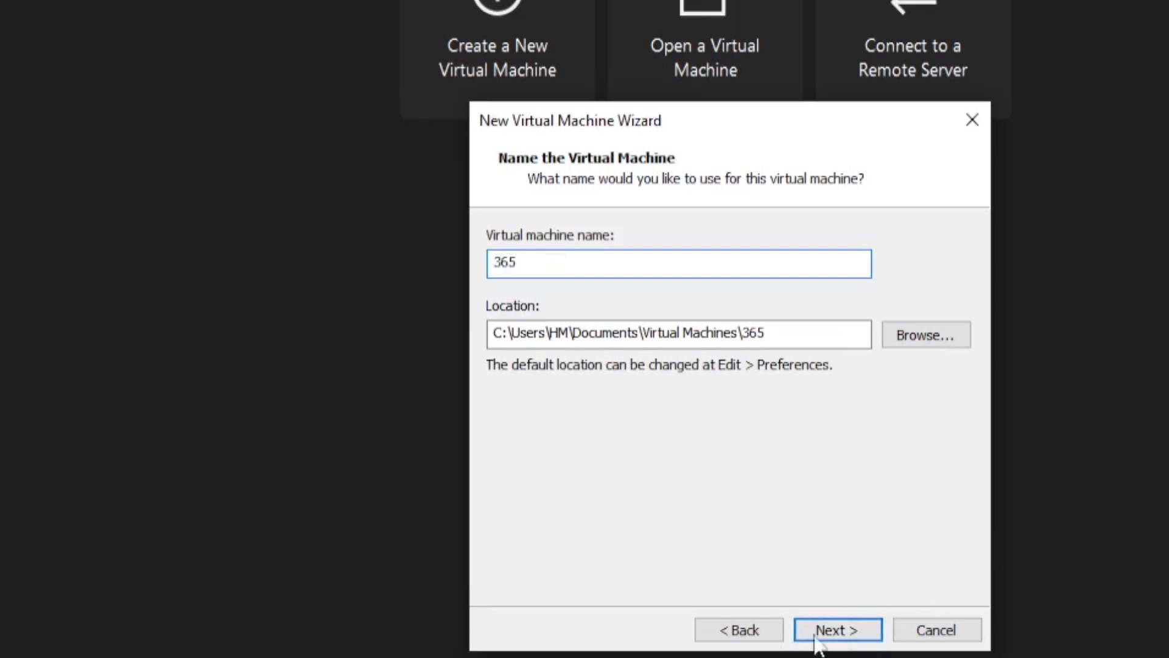
{"action": "left_click", "coordinate": [836, 634]}
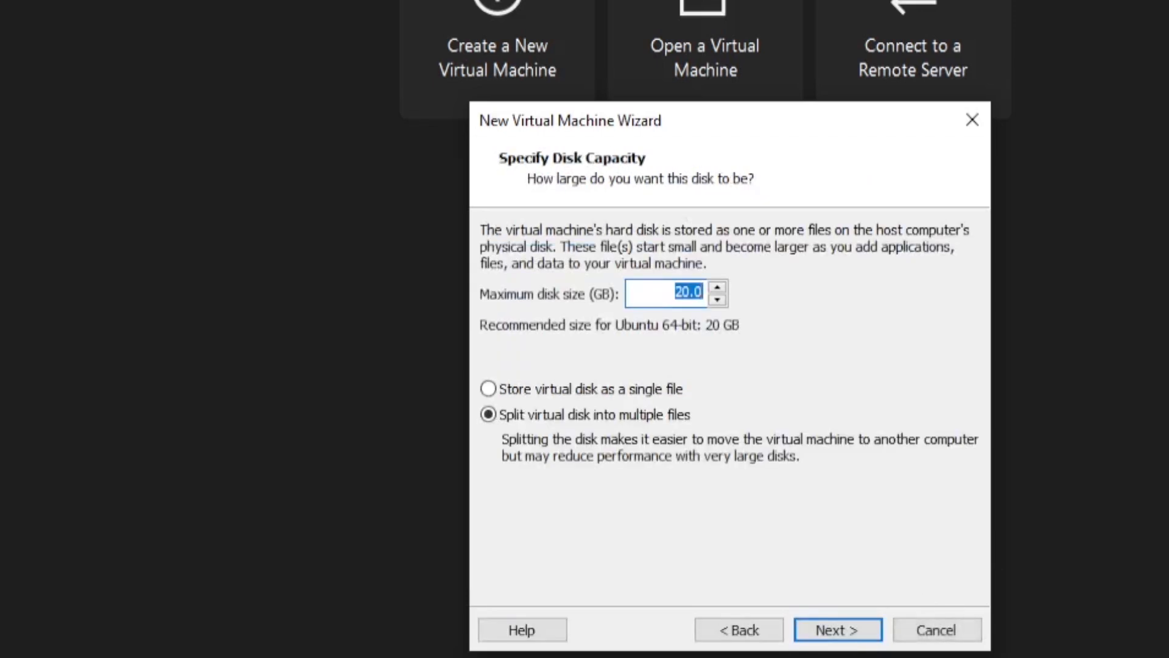
- Set the maximum disk size to 100 GB and store the virtual disk as a single file
{"action": "type", "text": "100"}
{"action": "left_click", "coordinate": [598, 387]}
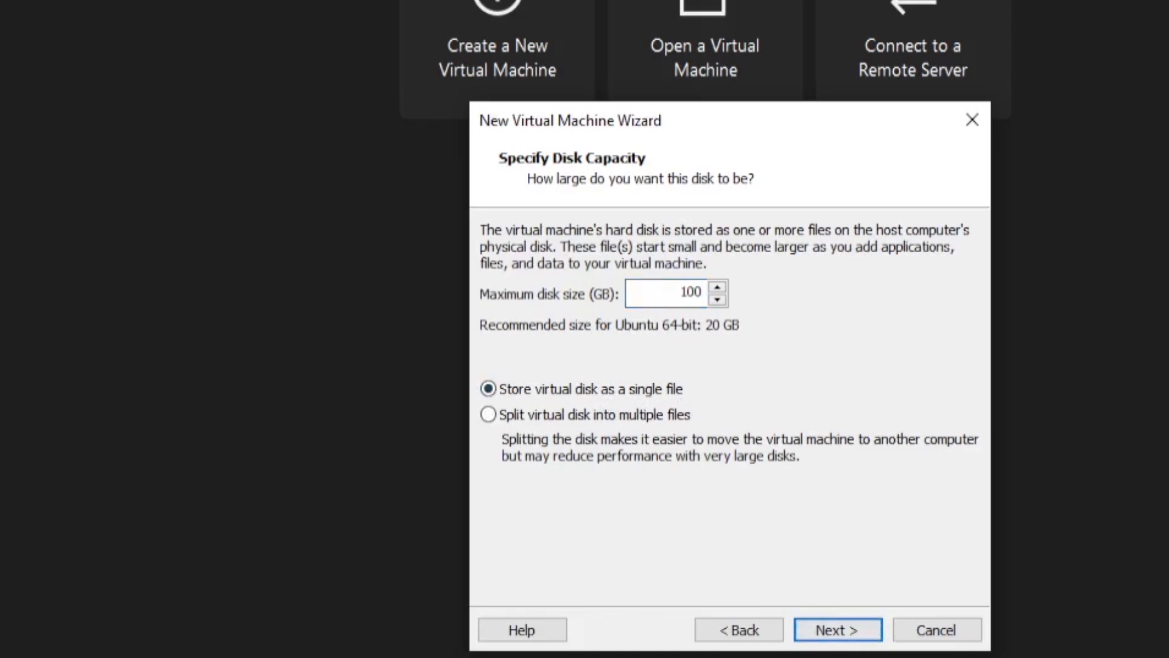
{"action": "left_click", "coordinate": [837, 630]}
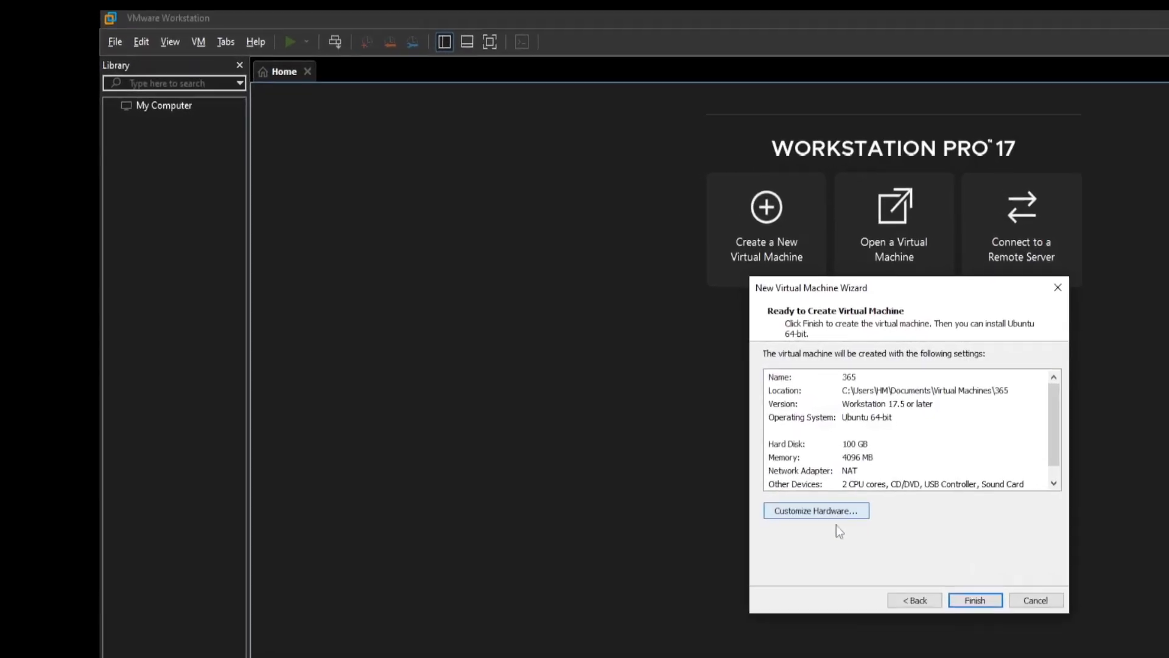
- Customize the hardware and raise the virtual machine's memory to about 8780 MB
{"action": "left_click", "coordinate": [603, 487]}
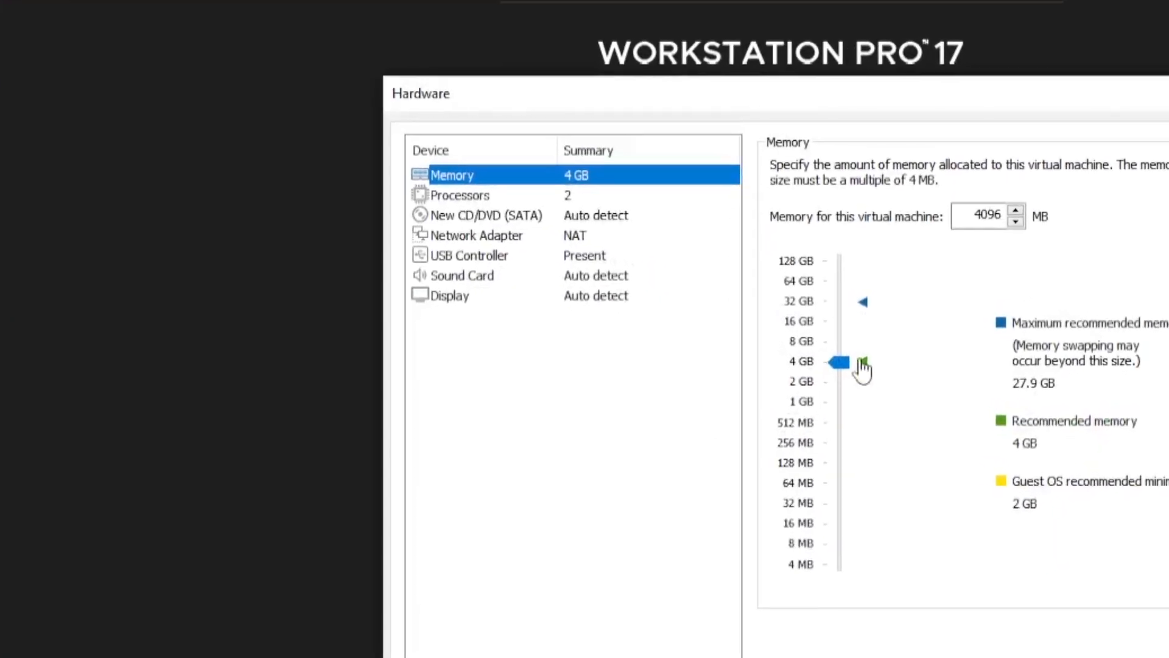
{"action": "left_click_drag", "start_coordinate": [883, 359], "coordinate": [844, 338]}
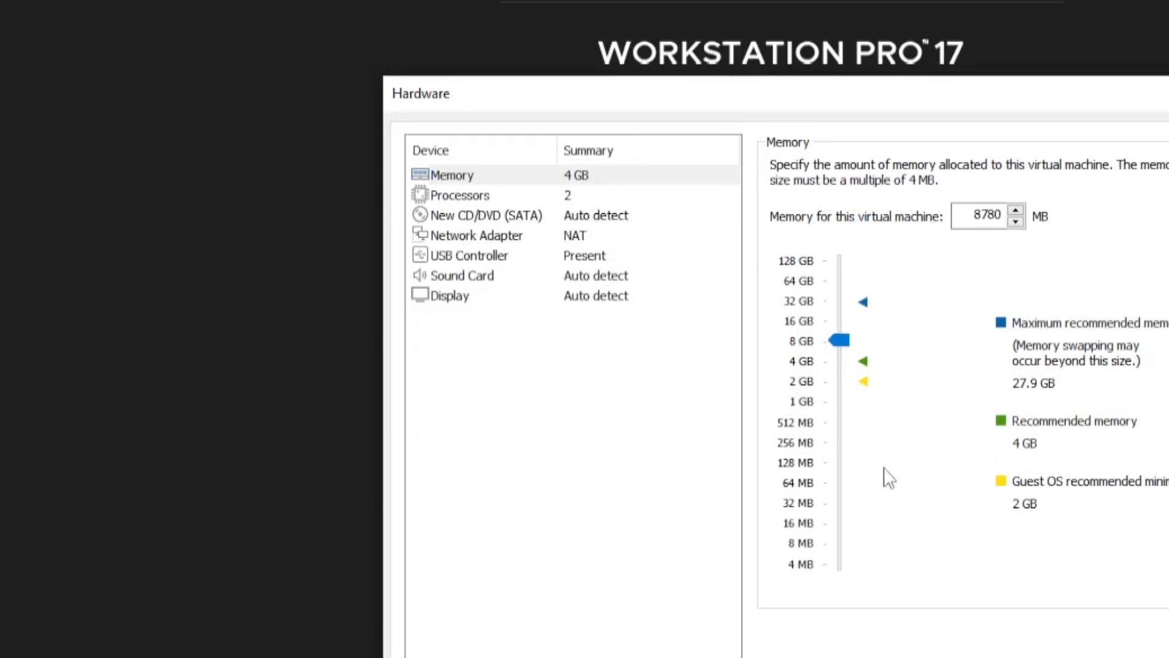
- Attach the ubuntu-24.04.1-desktop-amd64 ISO image from Downloads to the CD/DVD drive
{"action": "left_click", "coordinate": [476, 197]}
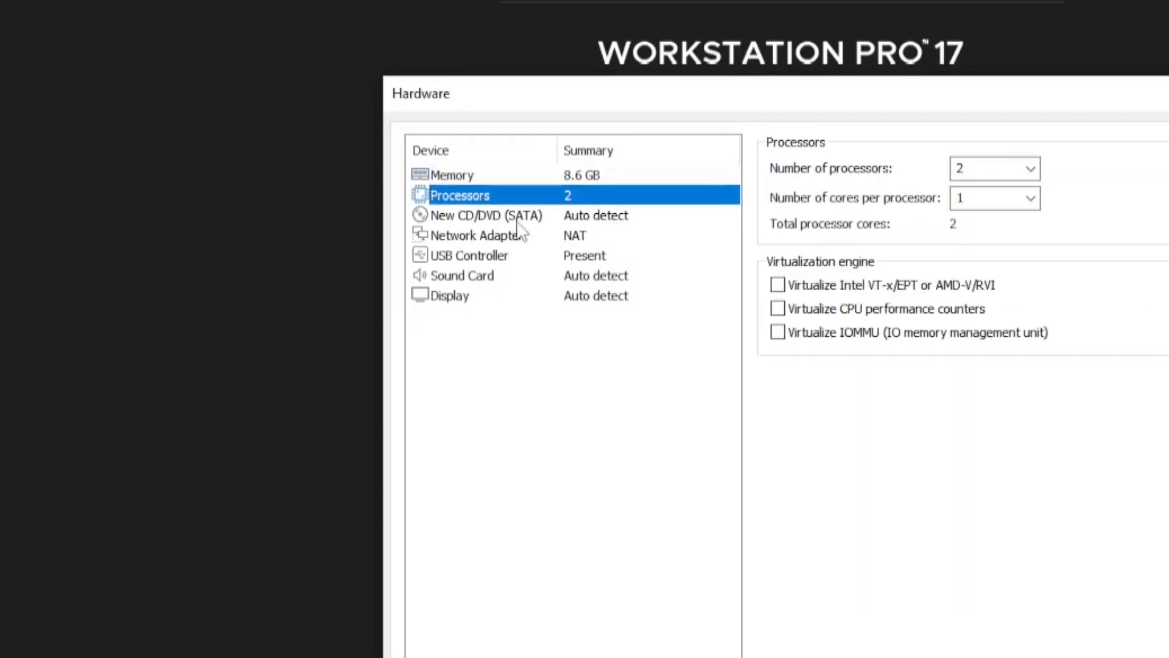
{"action": "left_click", "coordinate": [563, 216]}
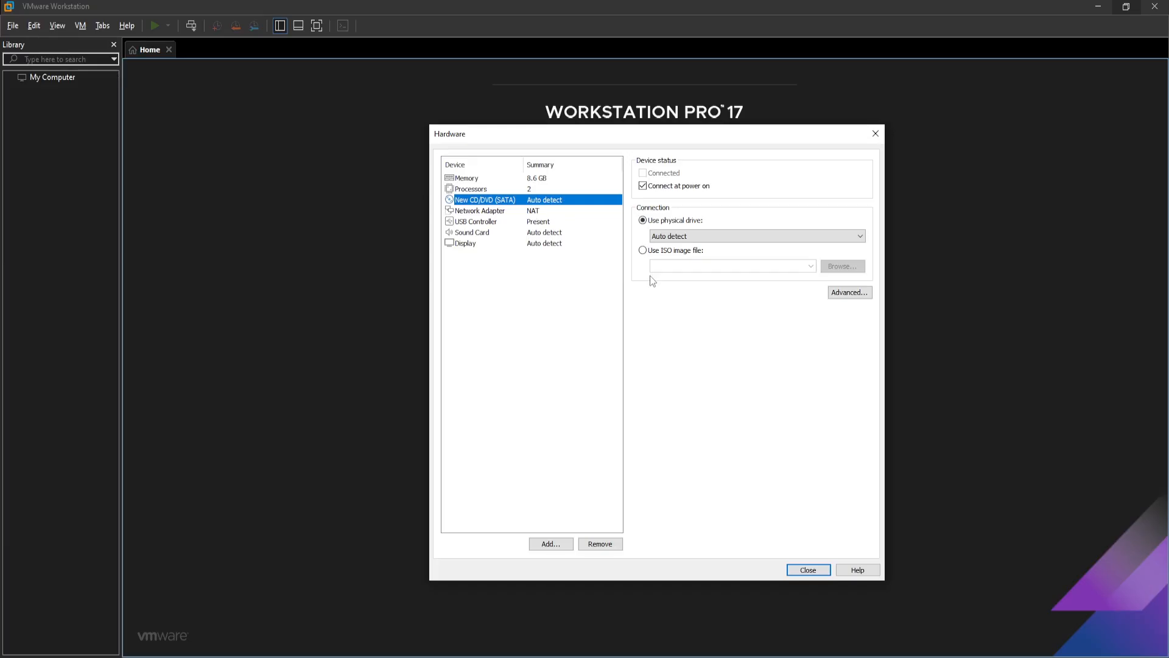
{"action": "left_click", "coordinate": [645, 251]}
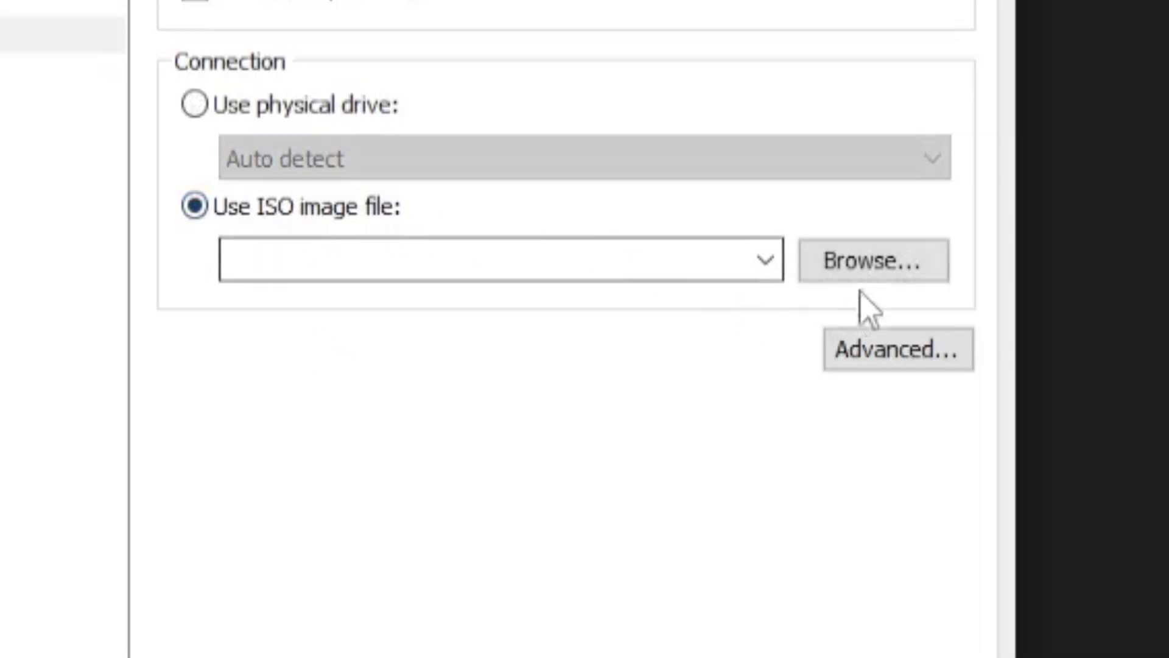
{"action": "left_click", "coordinate": [865, 265]}
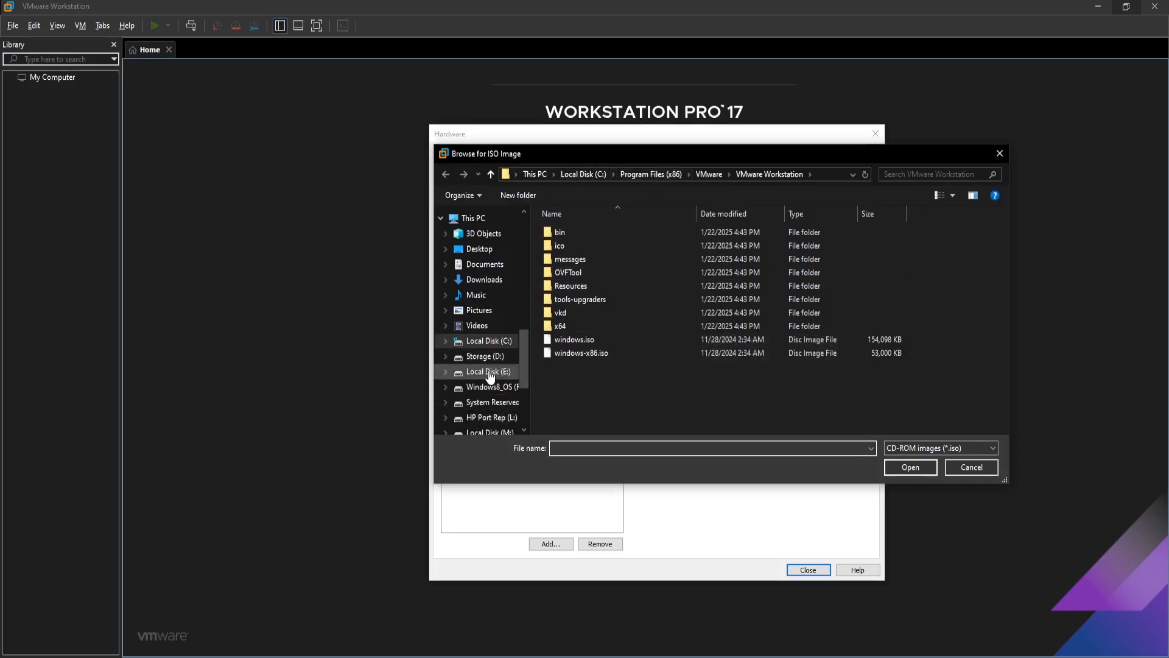
{"action": "left_click", "coordinate": [484, 279]}
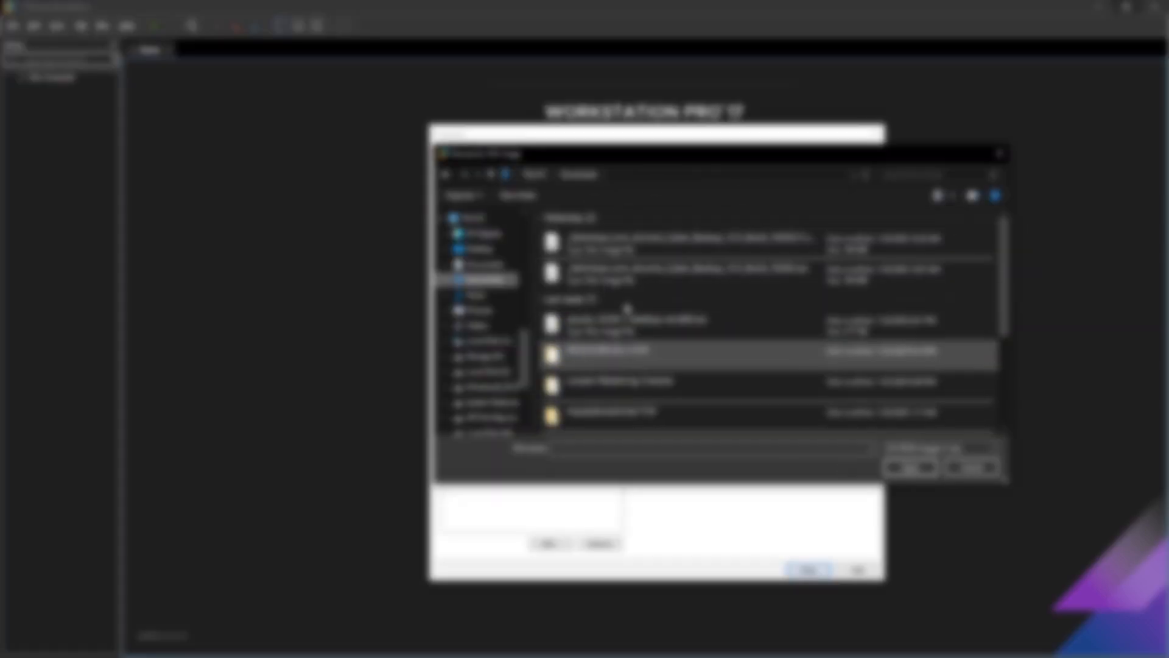
{"action": "left_click", "coordinate": [683, 332]}
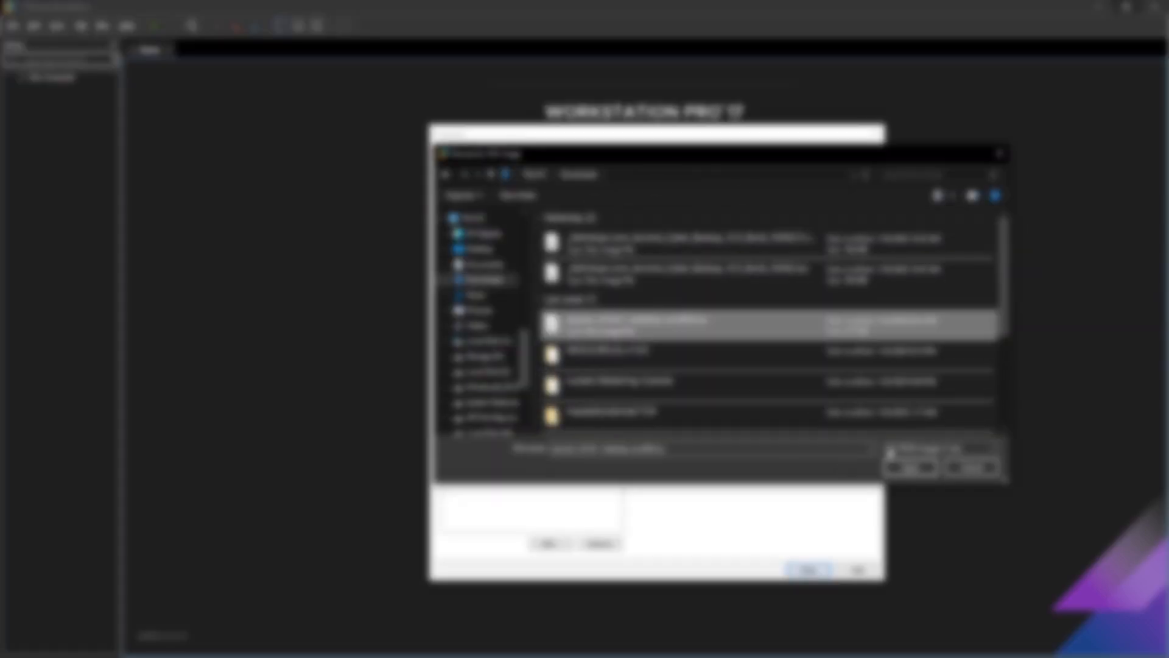
{"action": "left_click", "coordinate": [911, 467]}
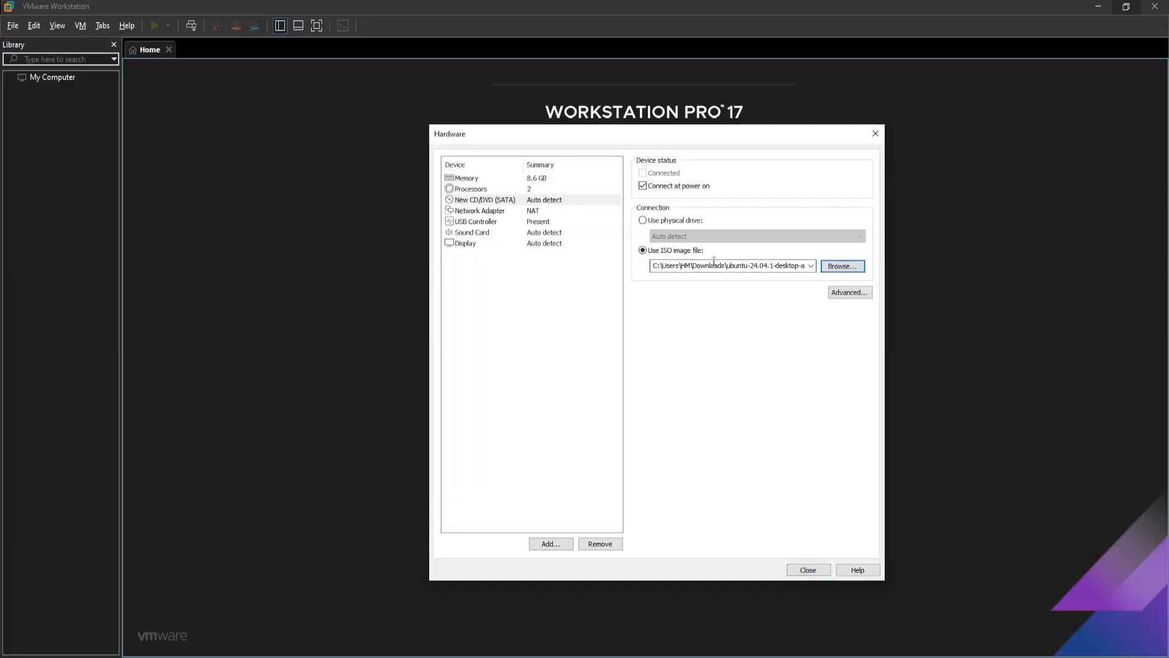
{"action": "left_click", "coordinate": [737, 266]}
{"action": "left_click_drag", "start_coordinate": [723, 266], "coordinate": [800, 268]}
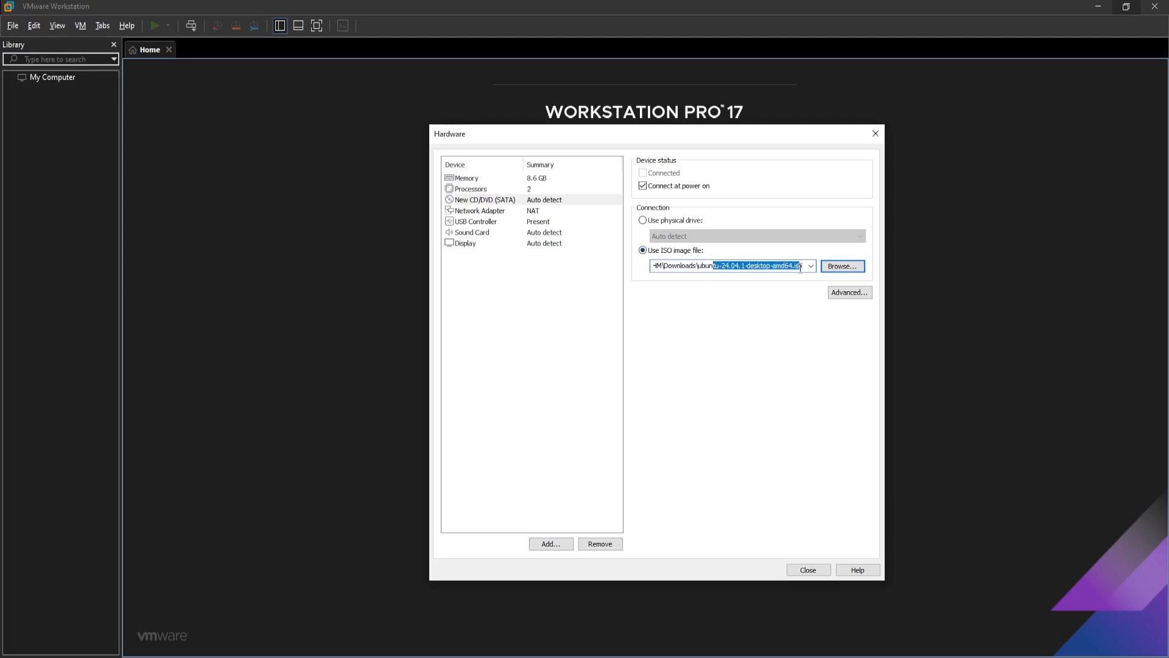
{"action": "left_click_drag", "start_coordinate": [696, 266], "coordinate": [804, 267]}
- Set the USB controller's compatibility to USB 3.1
{"action": "left_click", "coordinate": [474, 211]}
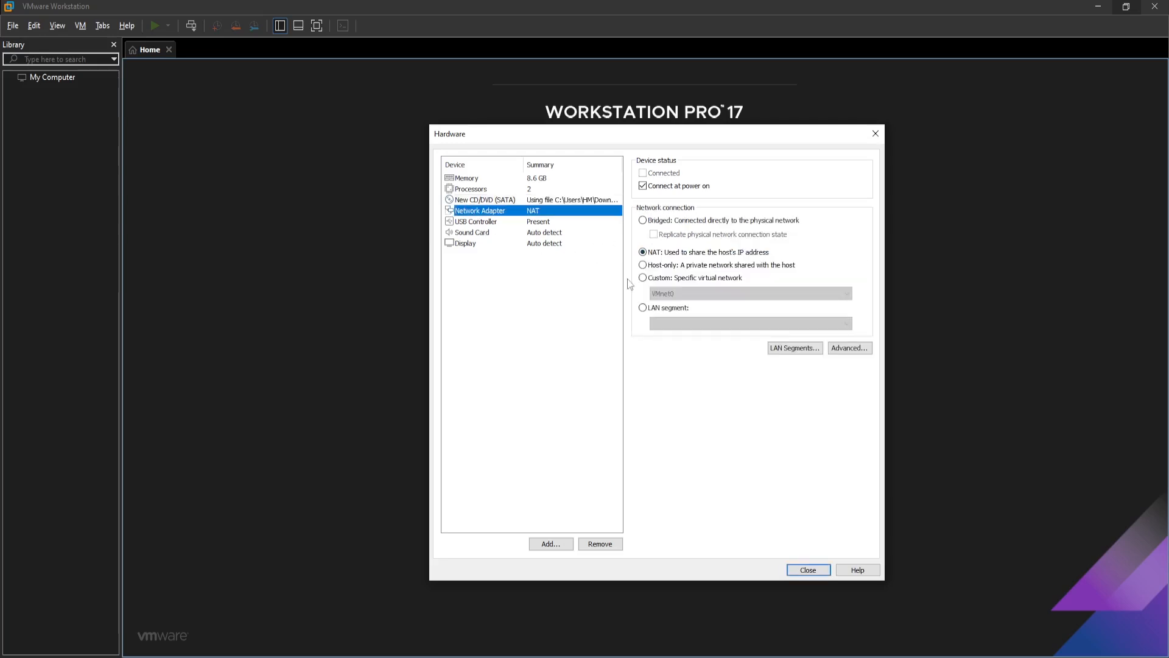
{"action": "left_click", "coordinate": [540, 222]}
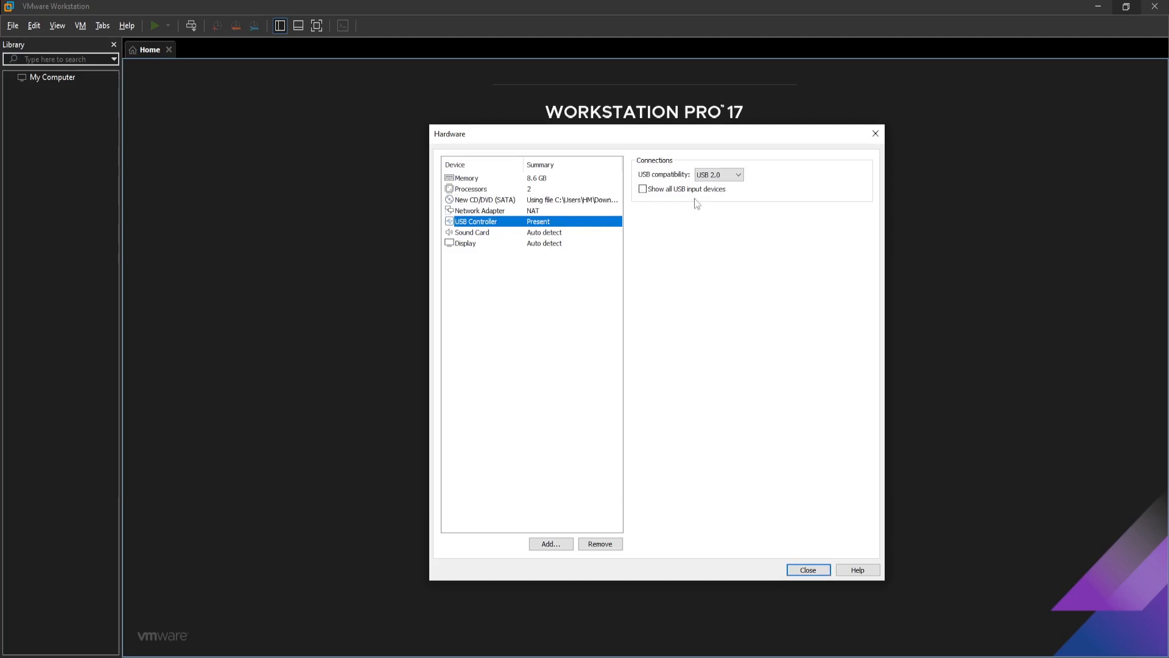
{"action": "left_click", "coordinate": [719, 175]}
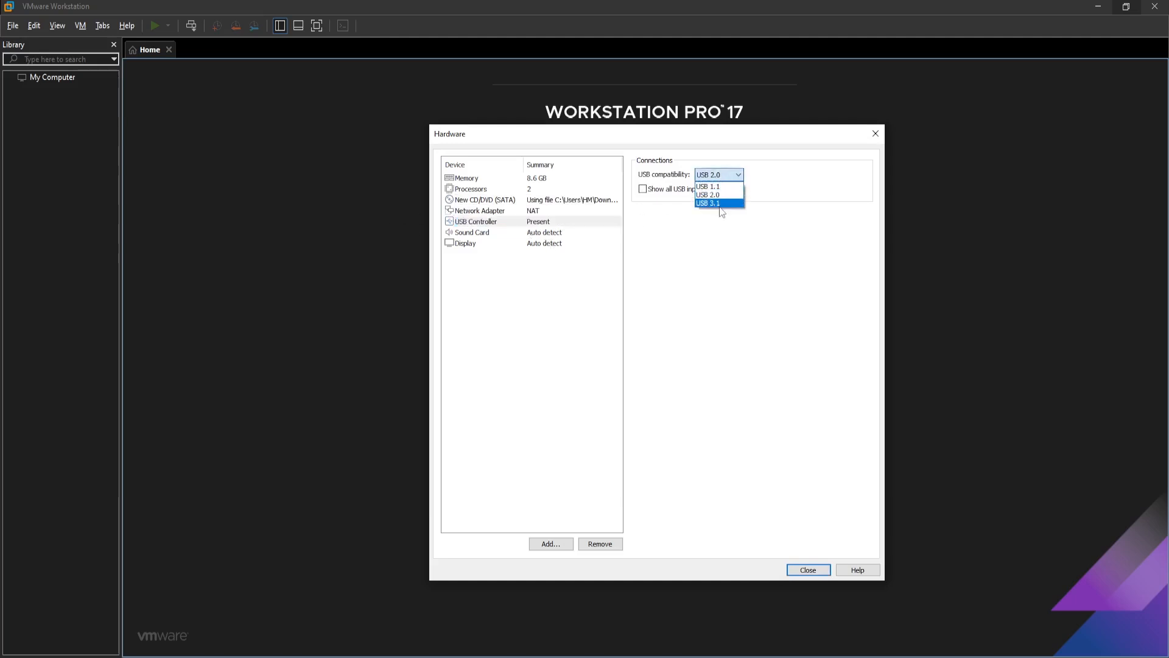
{"action": "left_click", "coordinate": [717, 203]}
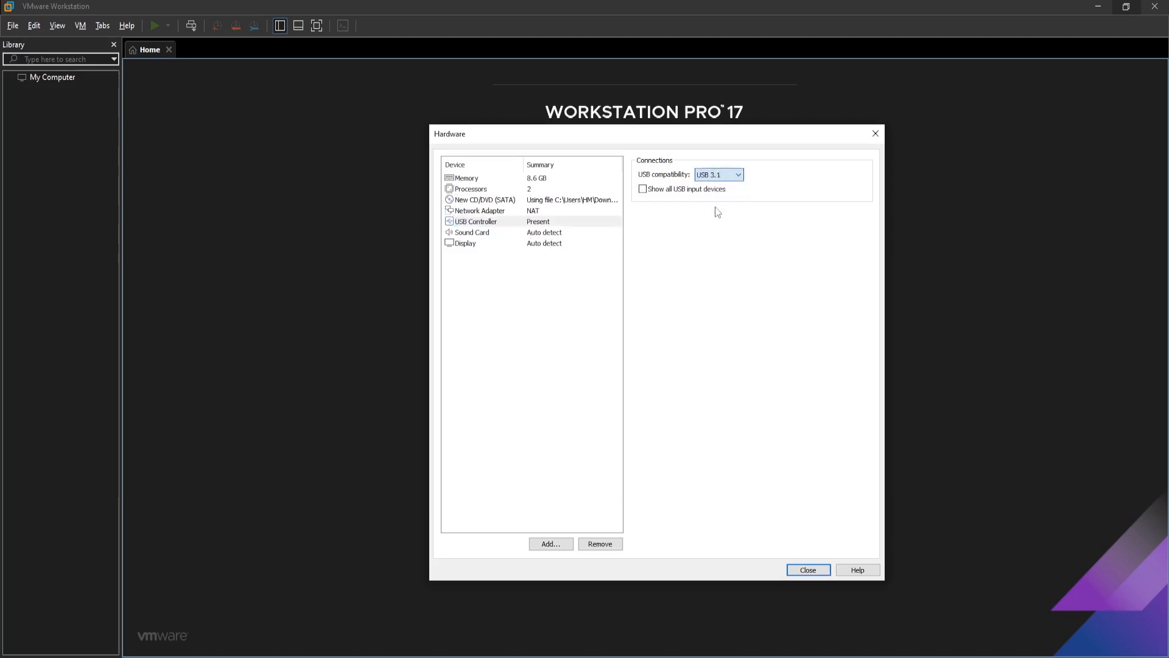
- Close the hardware settings and finish creating the virtual machine
{"action": "left_click", "coordinate": [515, 233]}
{"action": "left_click", "coordinate": [505, 244]}
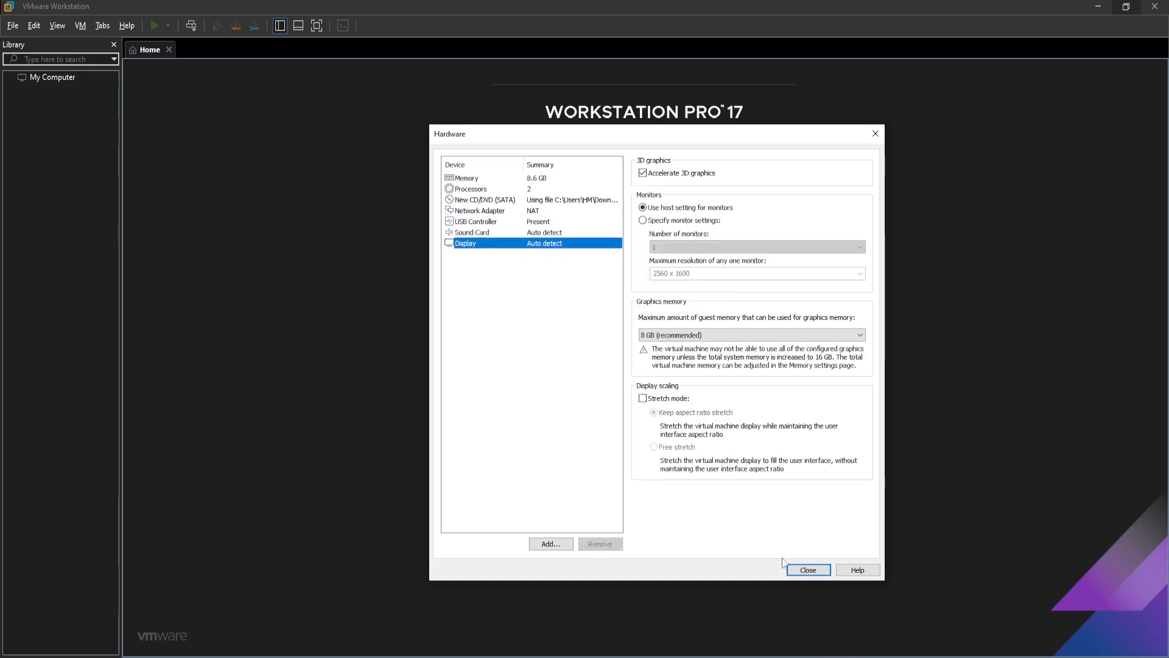
{"action": "left_click", "coordinate": [810, 572]}
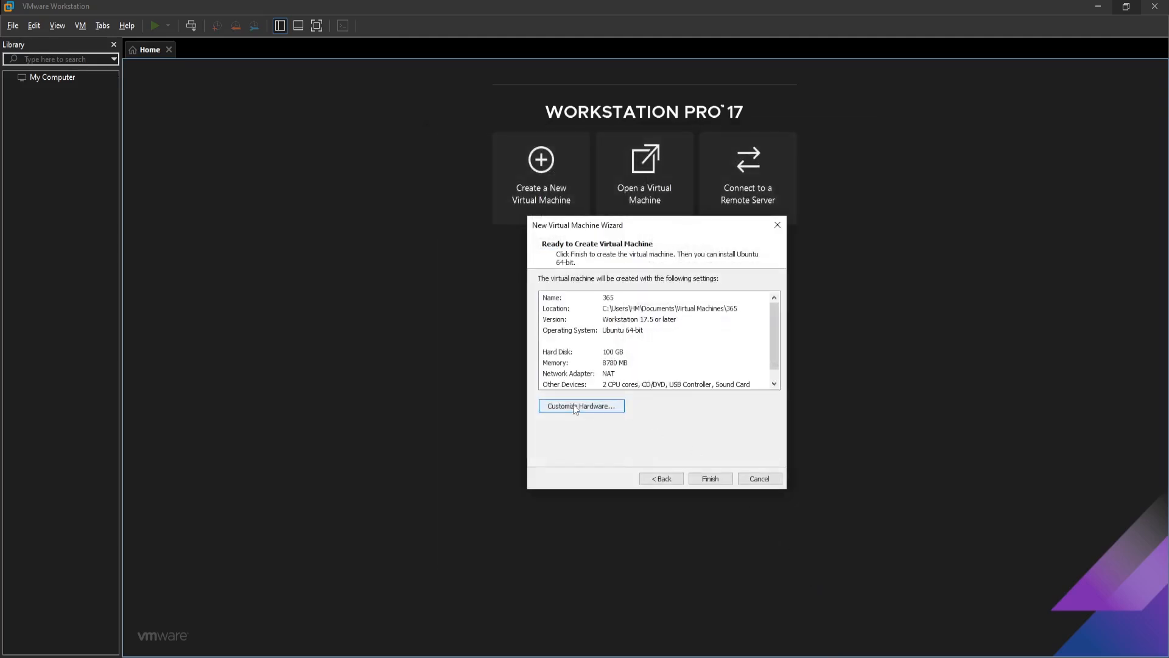
{"action": "left_click", "coordinate": [717, 473]}
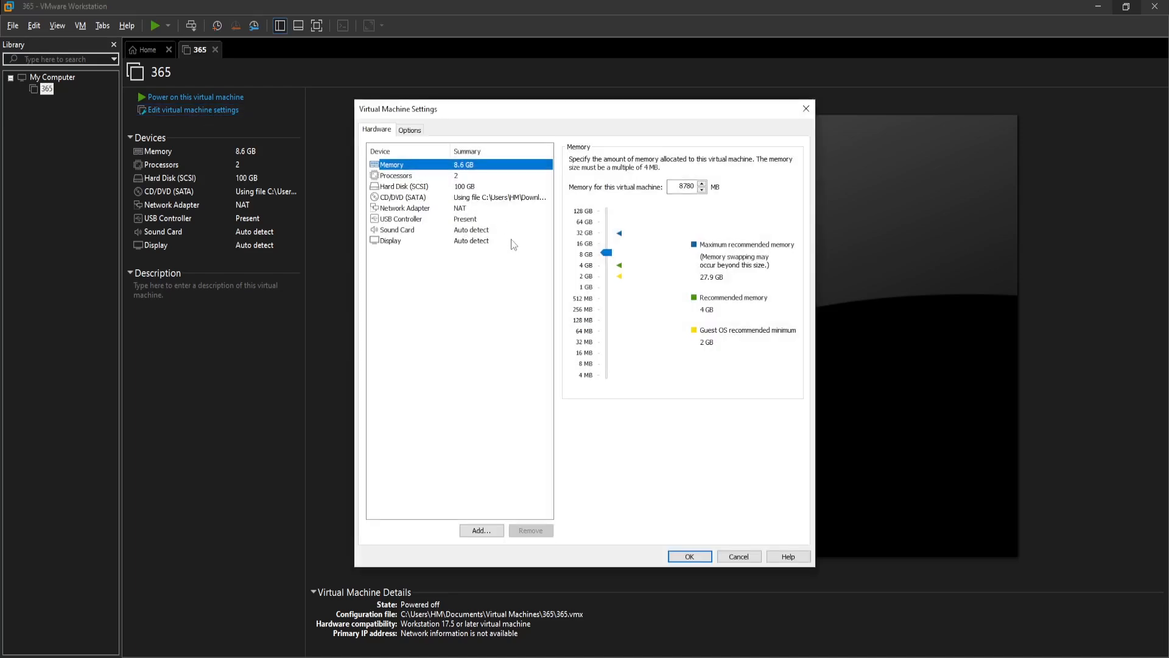
- In the machine's advanced options, enable disabling side channel mitigations for Hyper-V enabled hosts and save the settings
{"action": "left_click", "coordinate": [410, 130]}
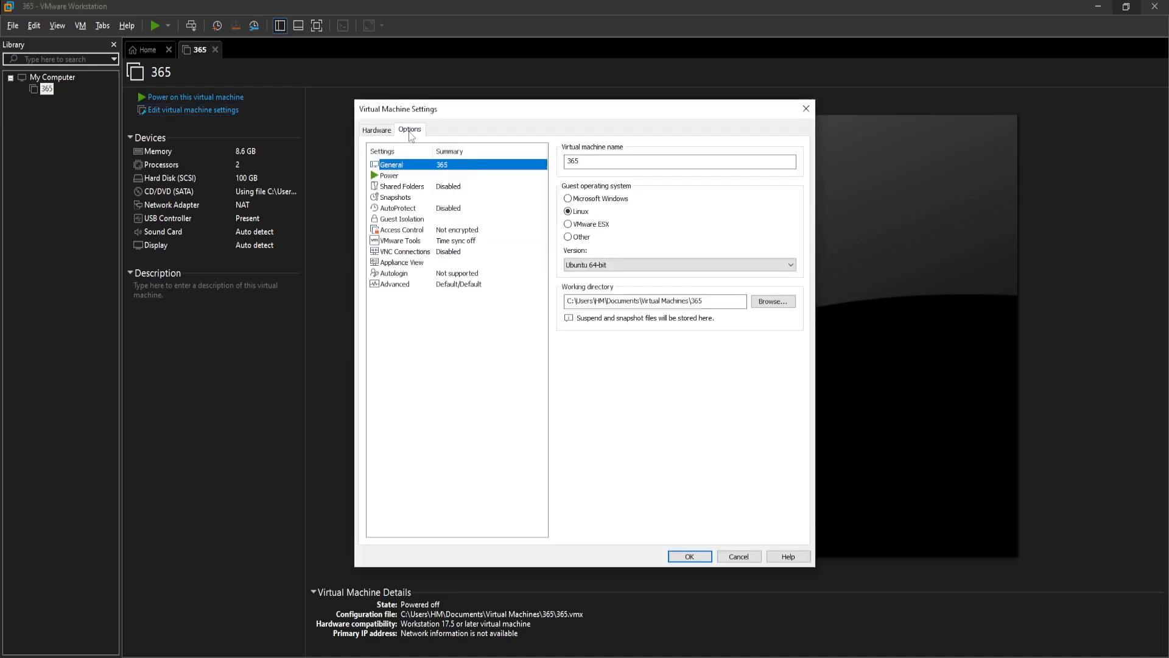
{"action": "left_click", "coordinate": [432, 286]}
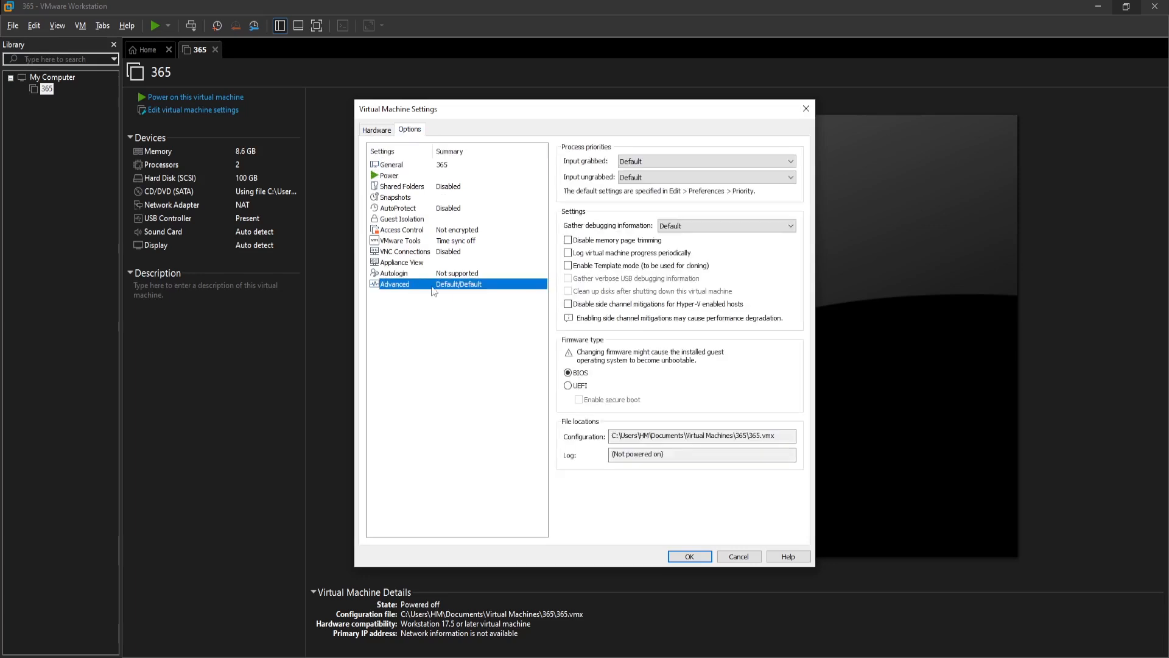
{"action": "left_click", "coordinate": [589, 304]}
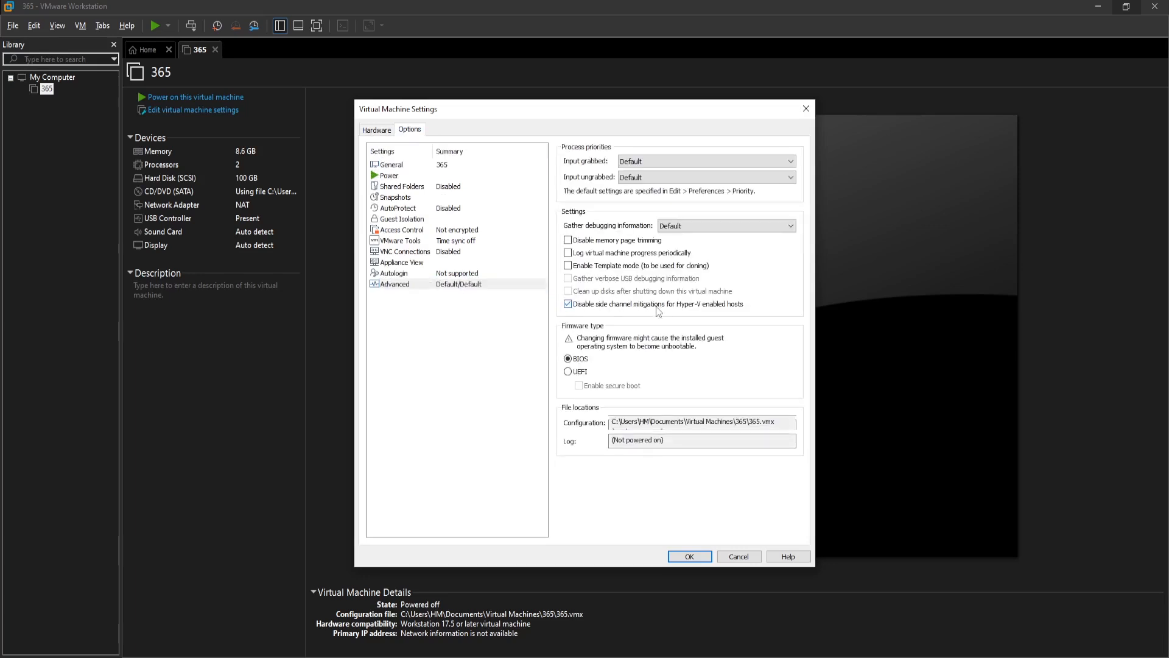
{"action": "left_click", "coordinate": [693, 556]}
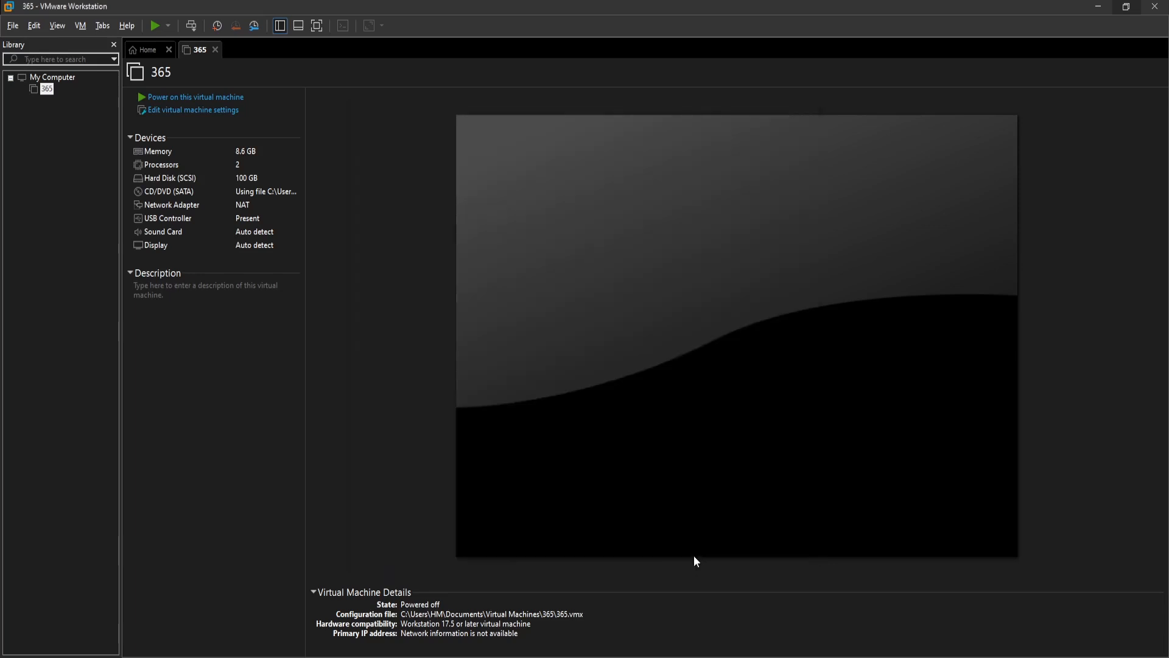
- Power on the virtual machine and focus its screen
{"action": "left_click", "coordinate": [197, 102]}
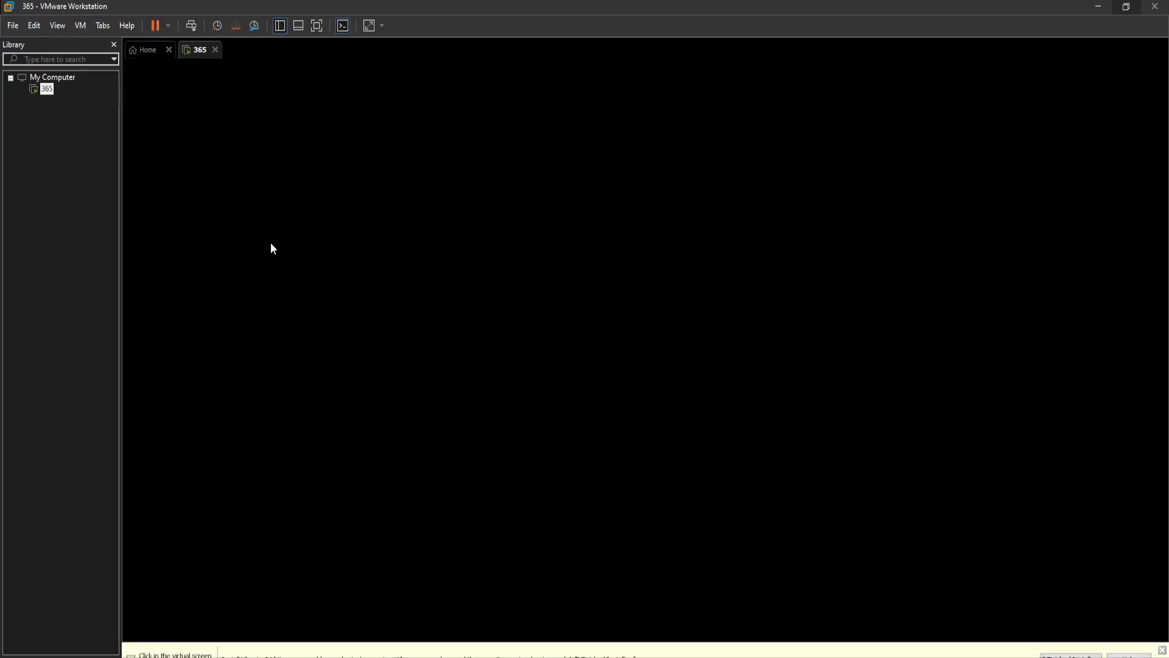
{"action": "left_click", "coordinate": [595, 337]}
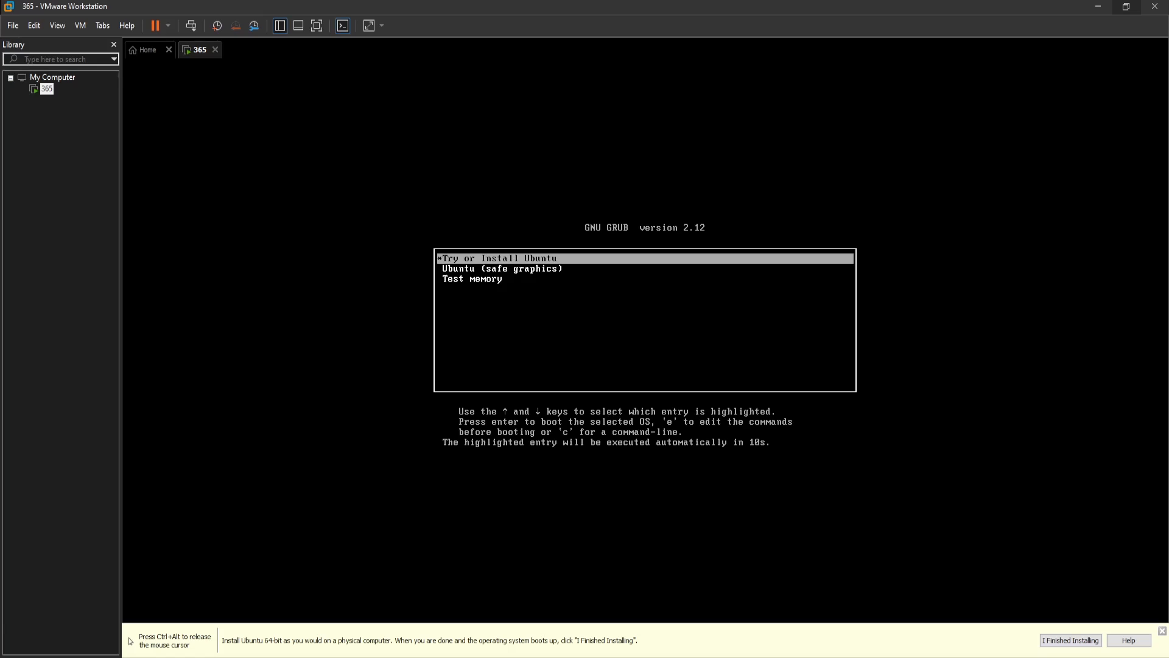
- Boot the virtual machine from the Ubuntu (safe graphics) entry of the GRUB menu
{"action": "key", "text": "Down"}
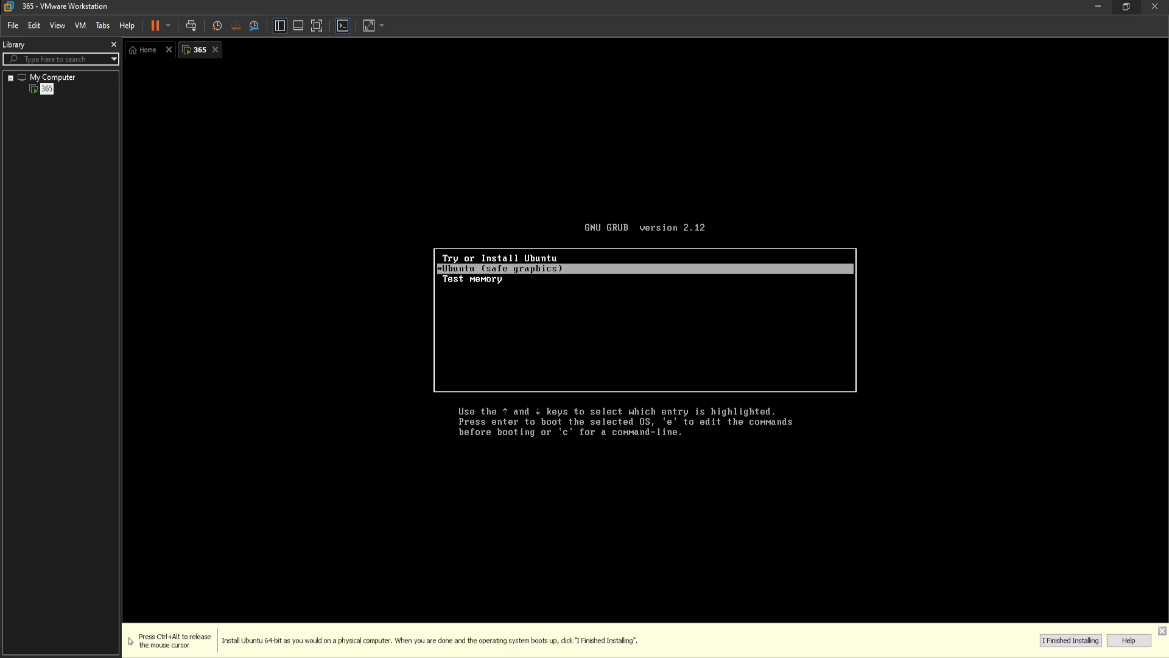
{"action": "key", "text": "Return"}
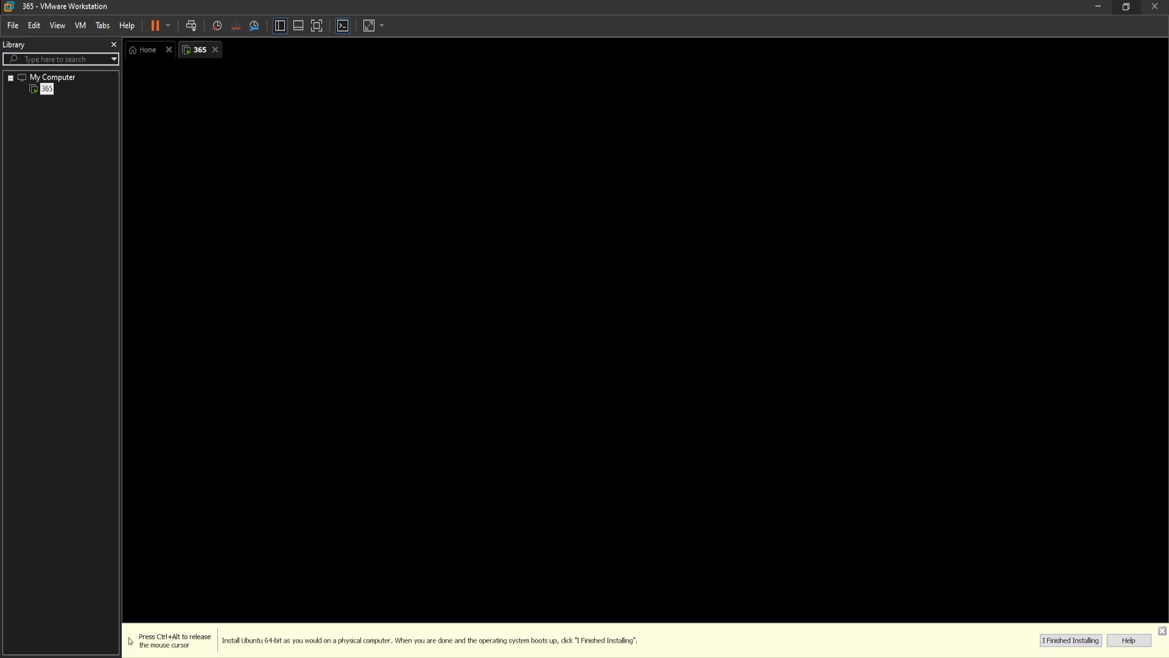
{"action": "key", "text": "ctrl+alt"}
{"action": "left_click", "coordinate": [417, 335]}
{"action": "key", "text": "ctrl+alt"}
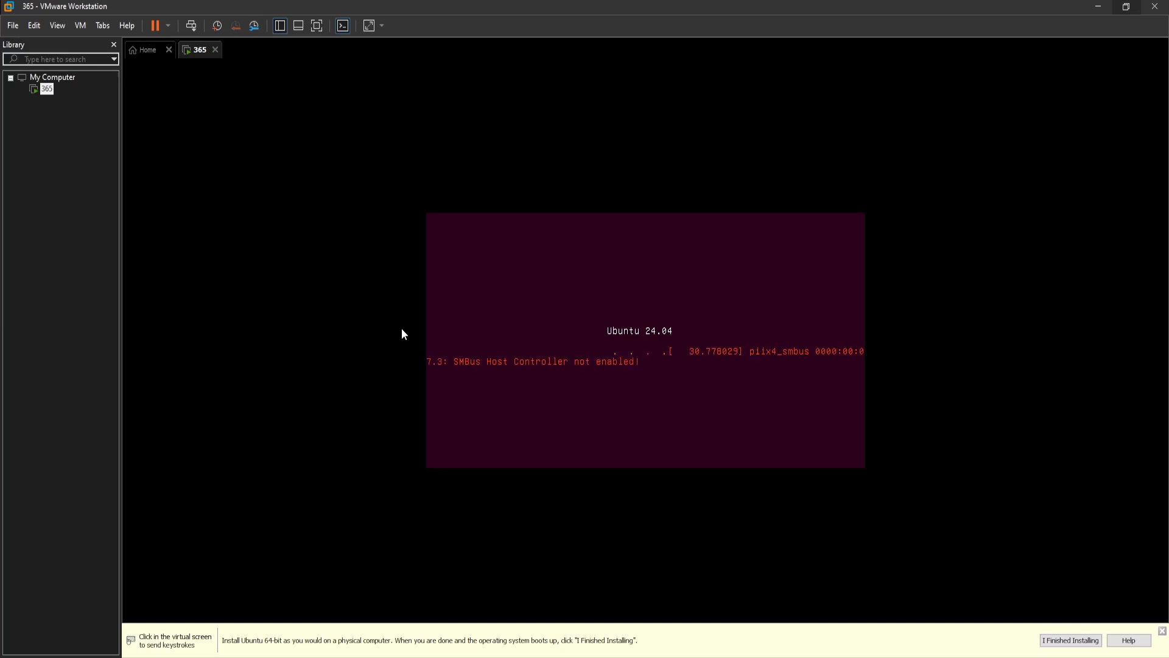
{"action": "left_click", "coordinate": [404, 329]}
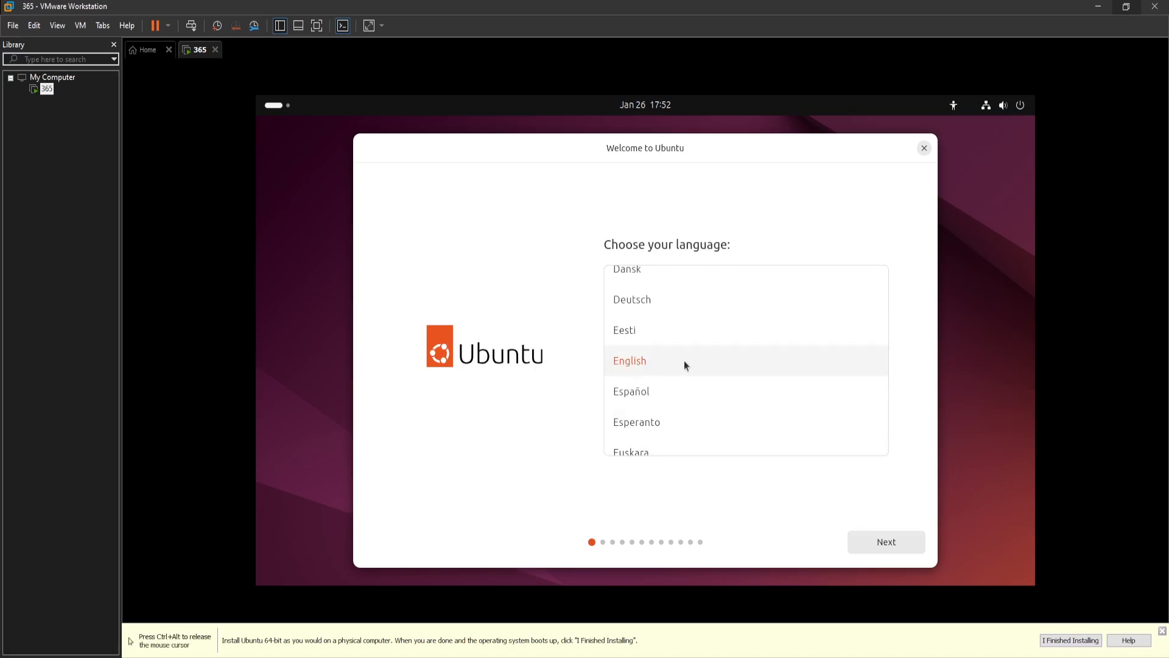
- Continue through the installer with English language, default accessibility, English (US) keyboard and a wired internet connection
{"action": "left_click", "coordinate": [882, 544]}
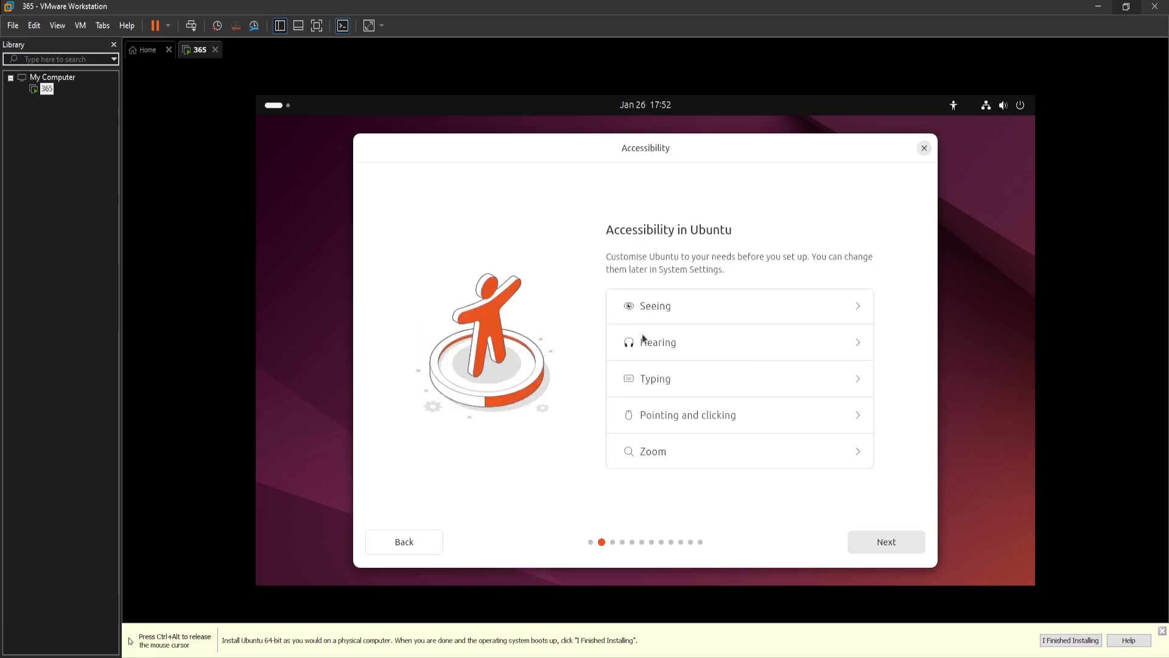
{"action": "left_click", "coordinate": [894, 546]}
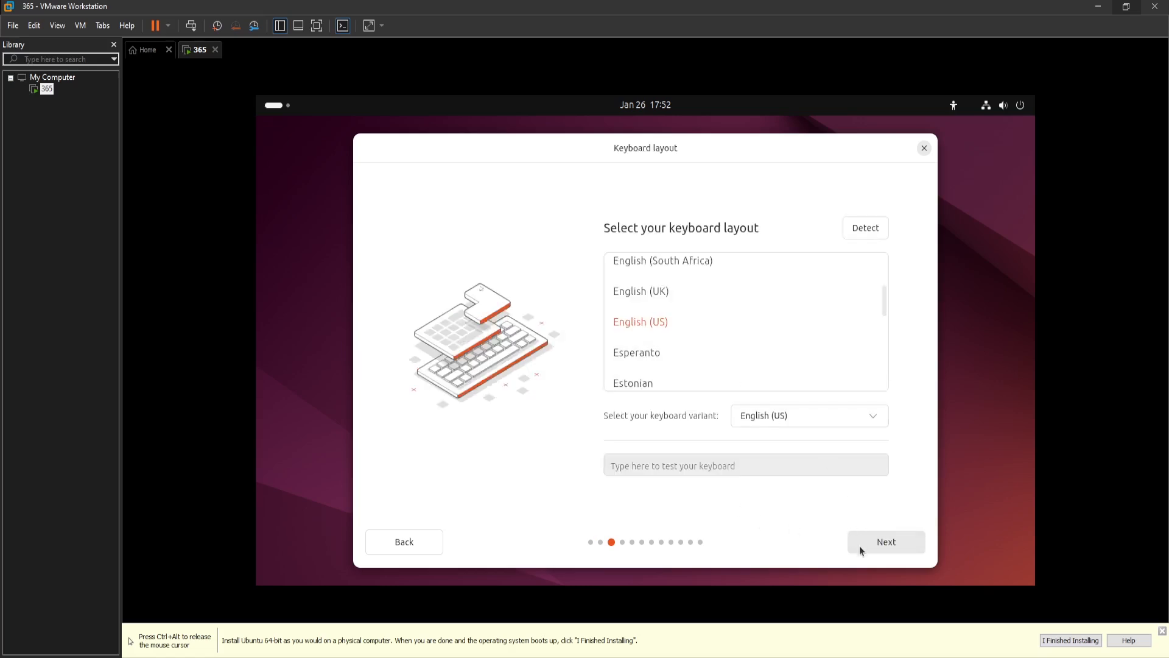
{"action": "left_click", "coordinate": [884, 547]}
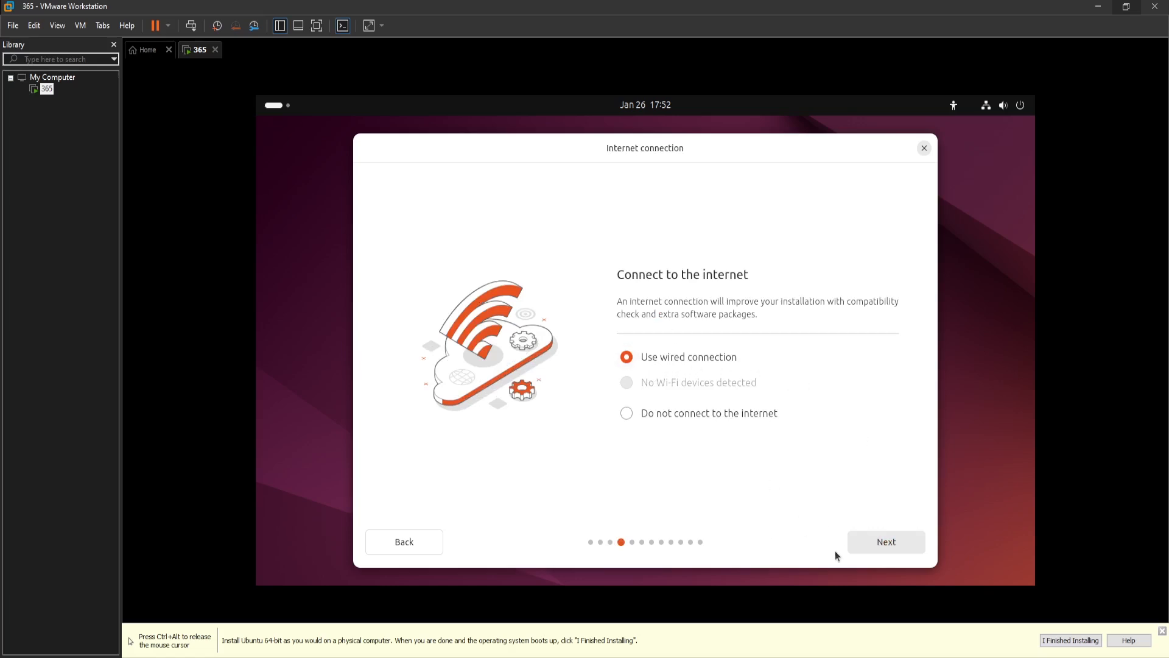
{"action": "left_click", "coordinate": [871, 543]}
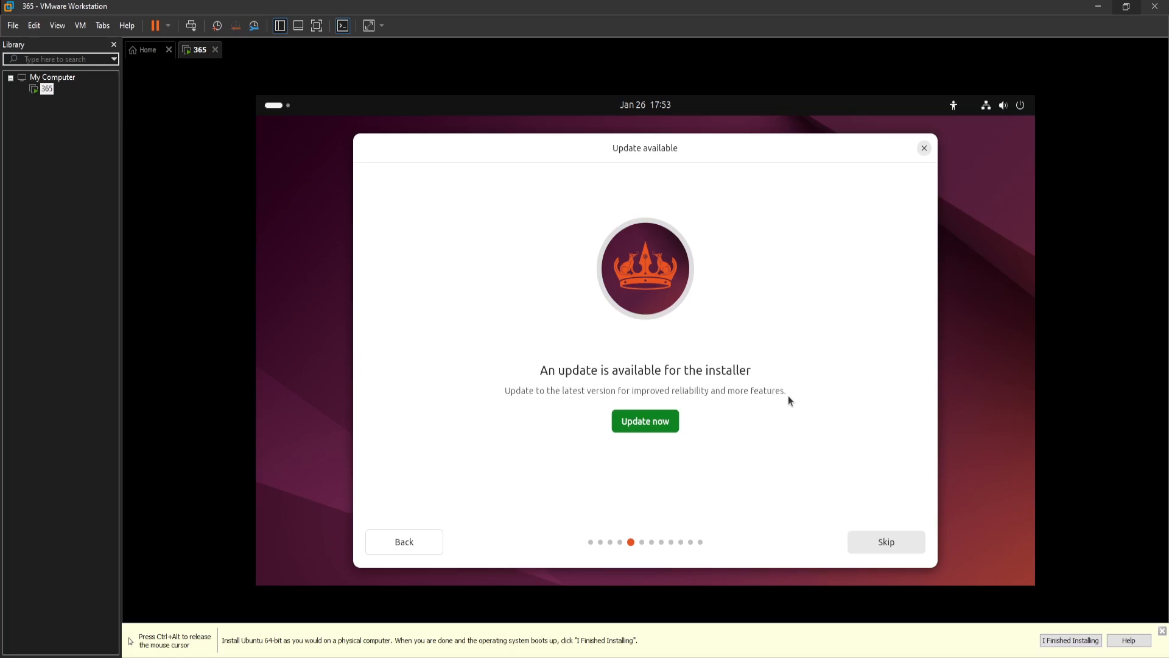
- Skip the installer update and proceed with Install Ubuntu, Interactive installation and the Default selection of apps
{"action": "left_click", "coordinate": [878, 547]}
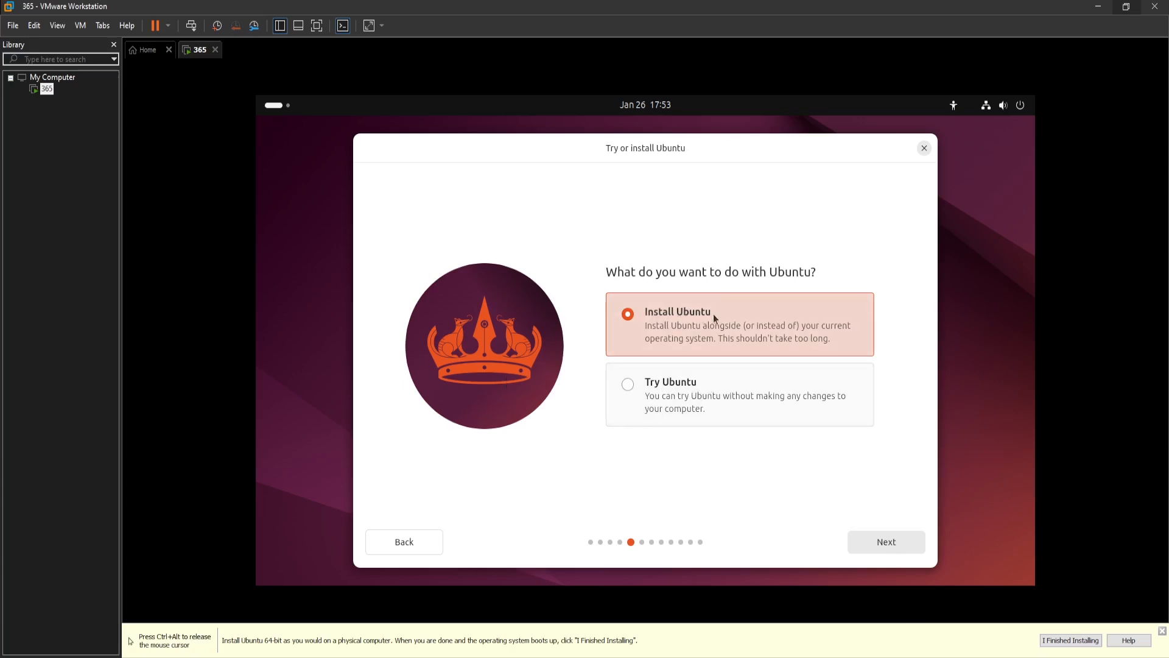
{"action": "left_click", "coordinate": [912, 550]}
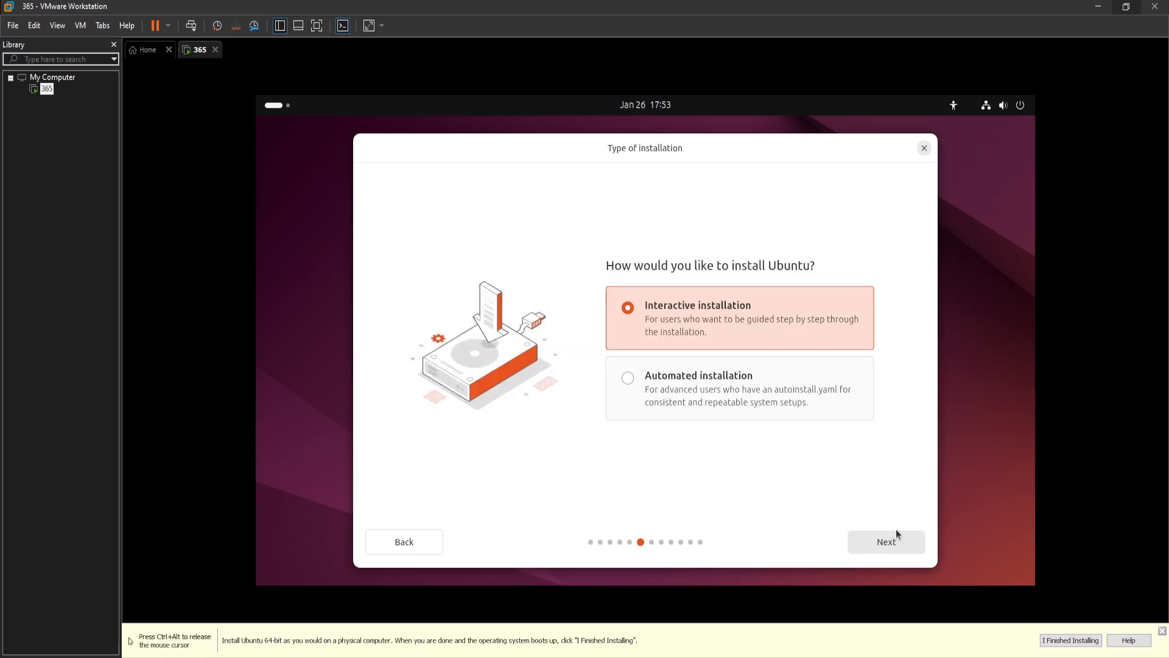
{"action": "left_click", "coordinate": [879, 542]}
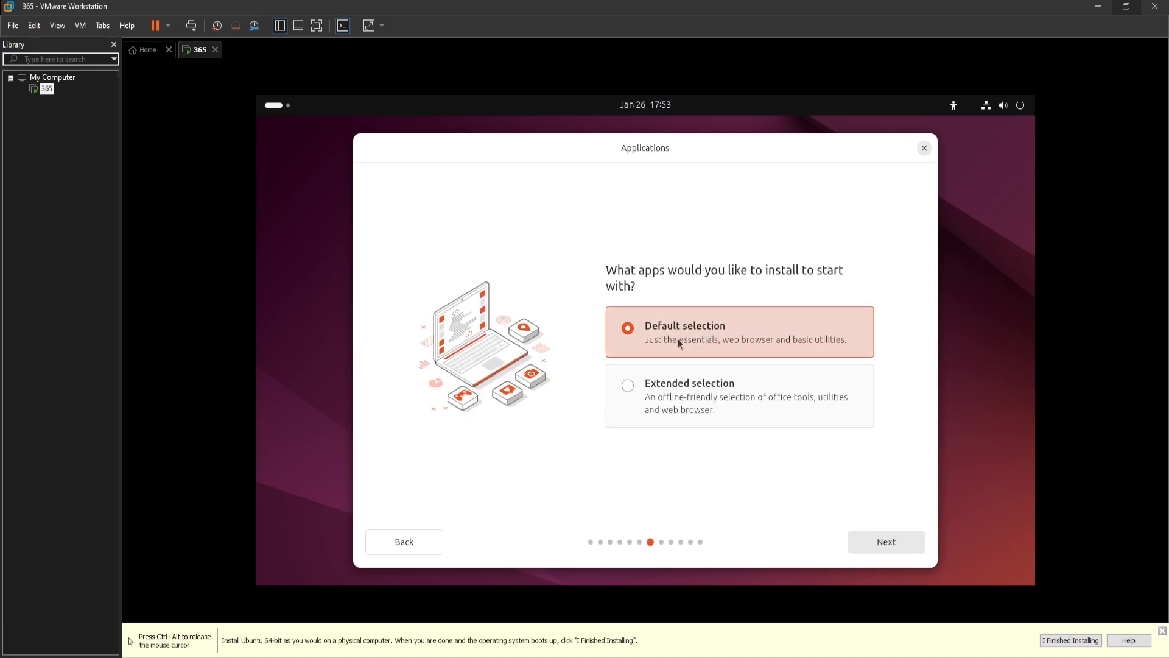
{"action": "left_click", "coordinate": [886, 542]}
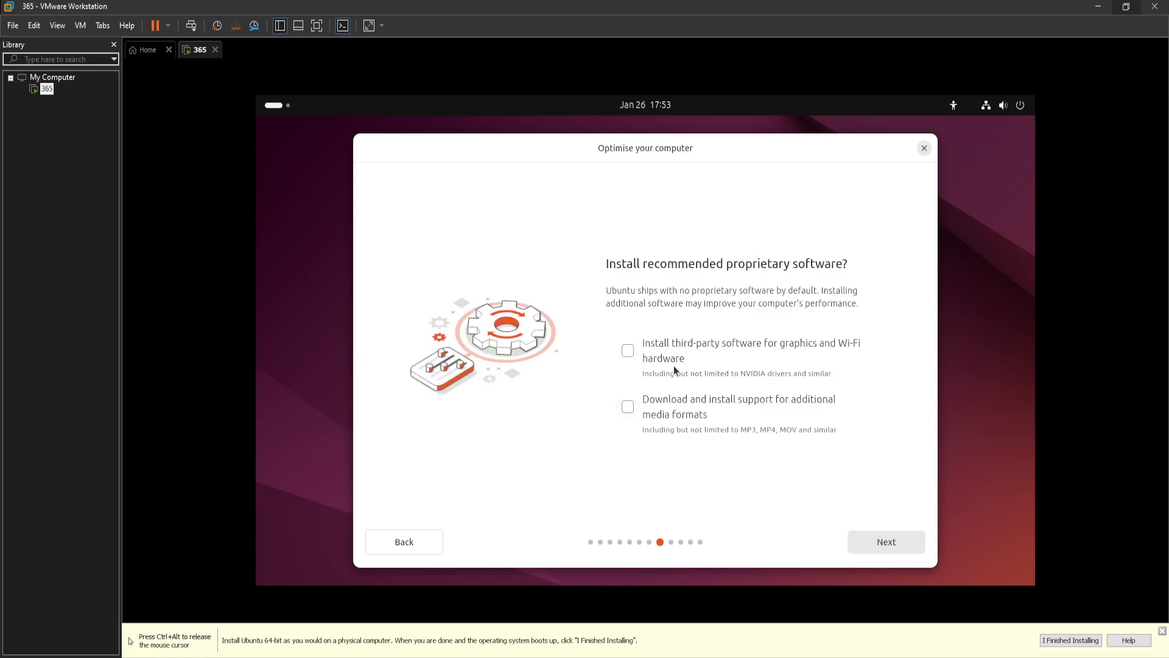
- Enable installing third-party software for graphics and Wi-Fi hardware, then keep Erase disk and install Ubuntu
{"action": "left_click", "coordinate": [631, 353]}
{"action": "left_click", "coordinate": [888, 539]}
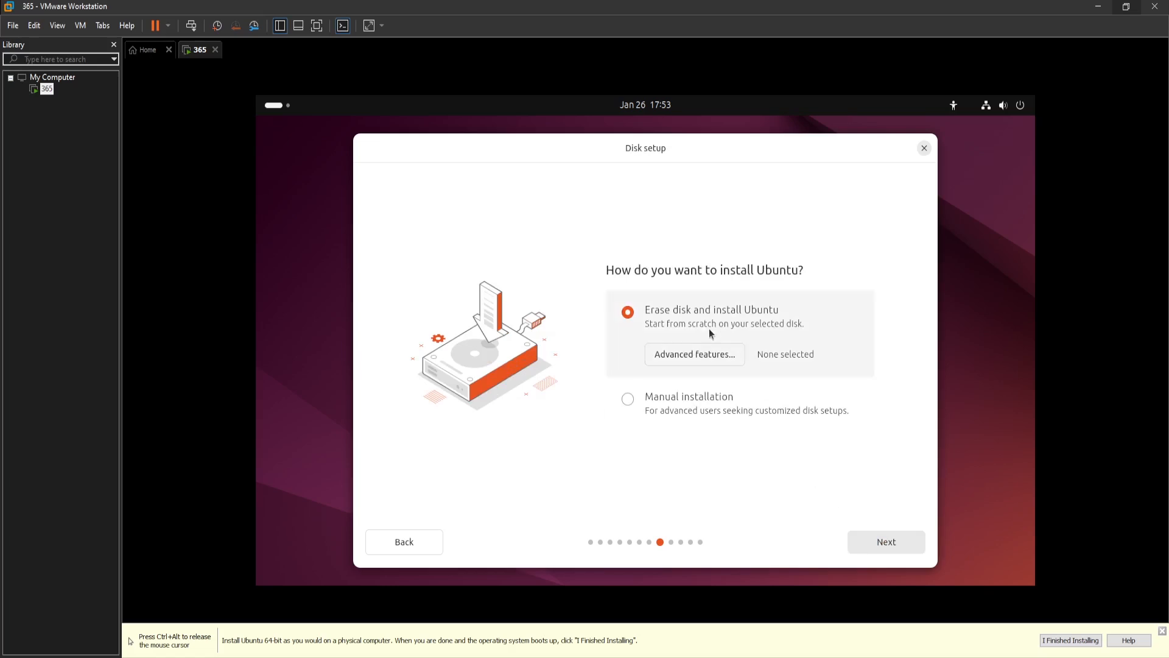
{"action": "left_click", "coordinate": [893, 546]}
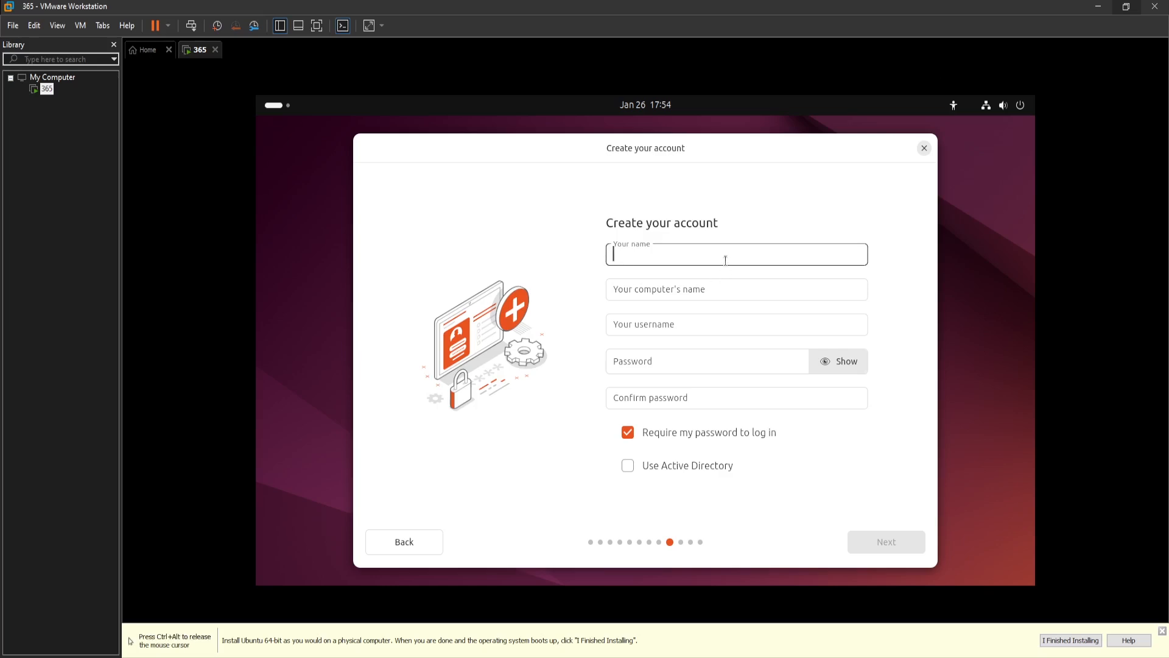
- Enter 365 as your name, set the computer's name to 365WebX and the username to hm
{"action": "type", "text": "365"}
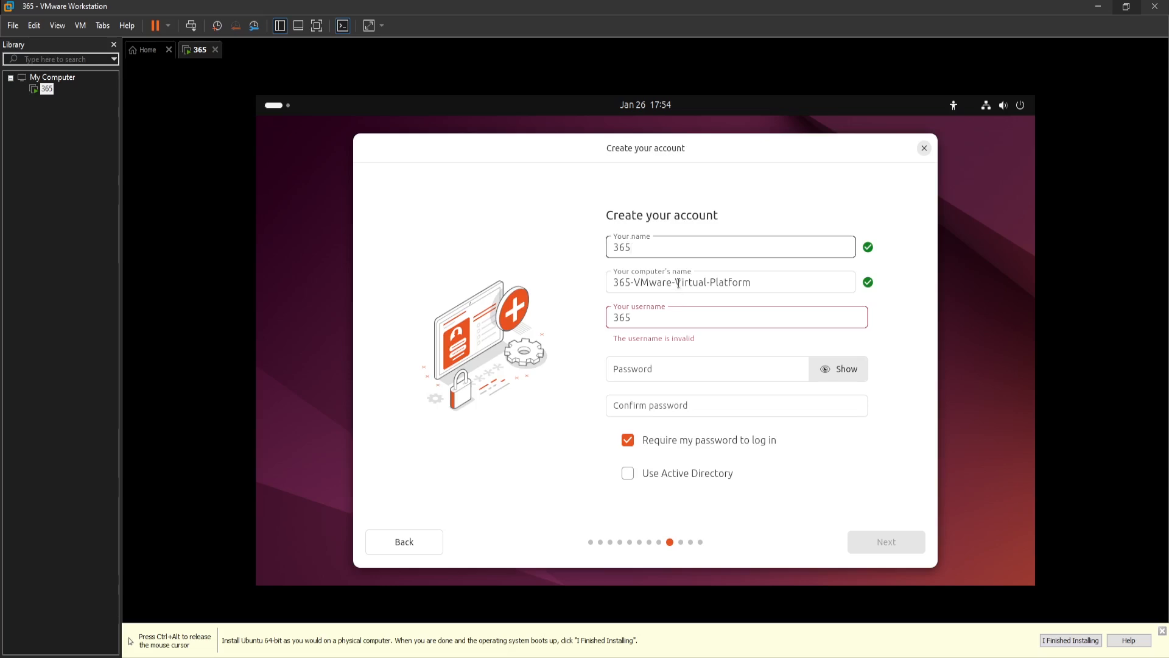
{"action": "triple_click", "coordinate": [771, 280]}
{"action": "left_click", "coordinate": [771, 279]}
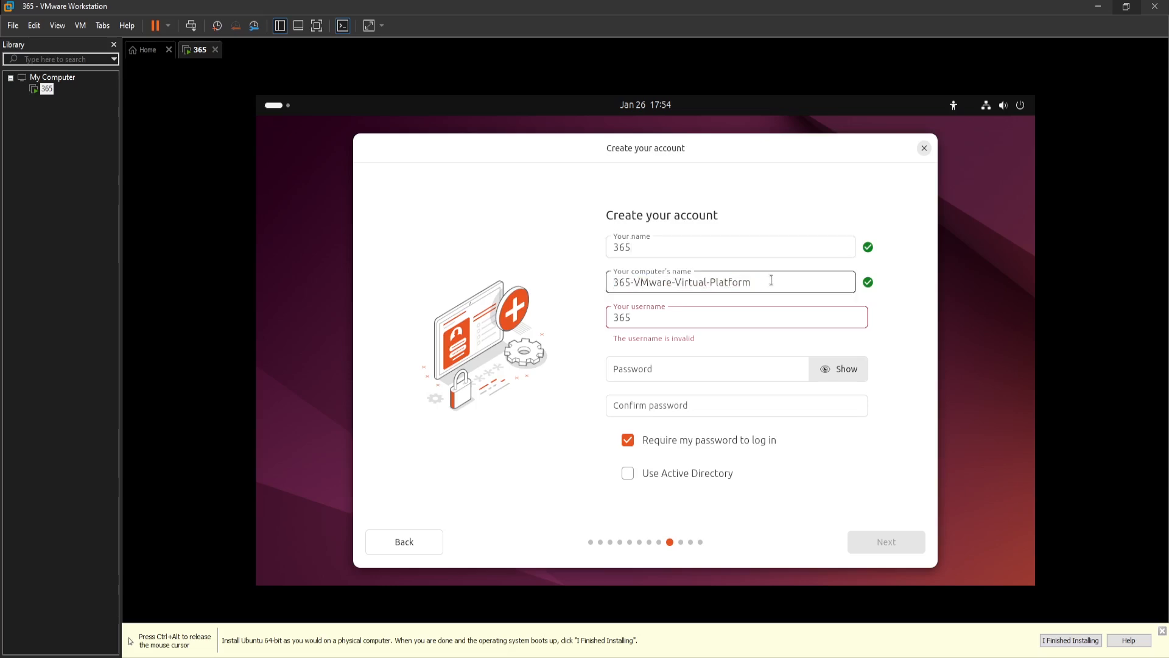
{"action": "left_click_drag", "start_coordinate": [761, 282], "coordinate": [561, 289]}
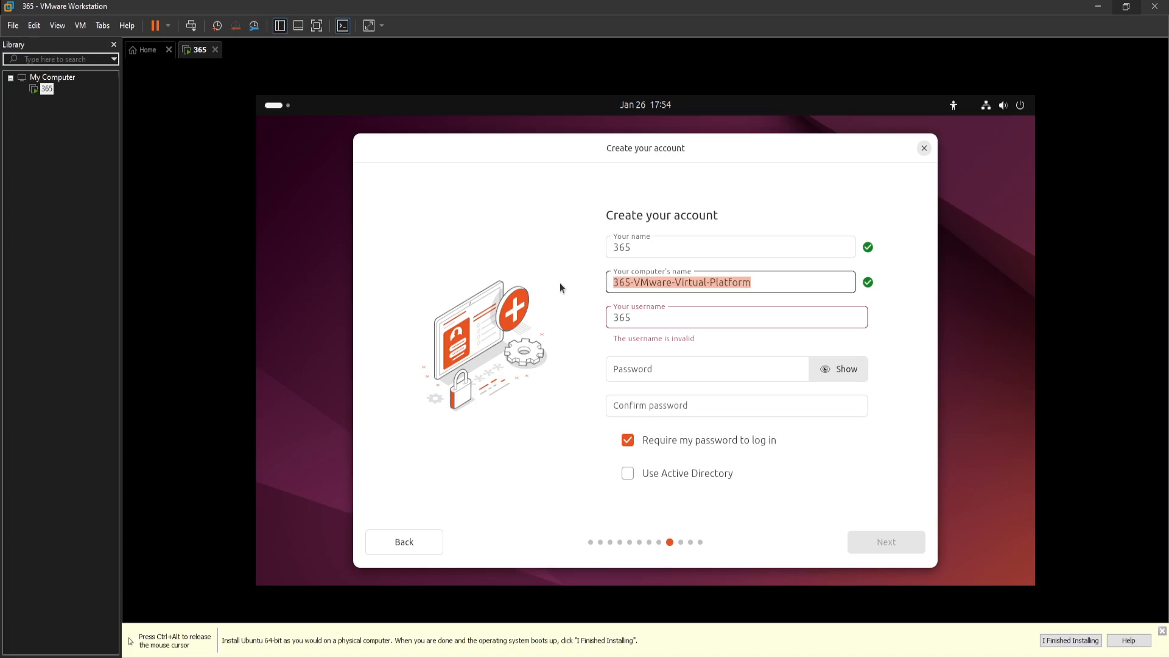
{"action": "type", "text": "365"}
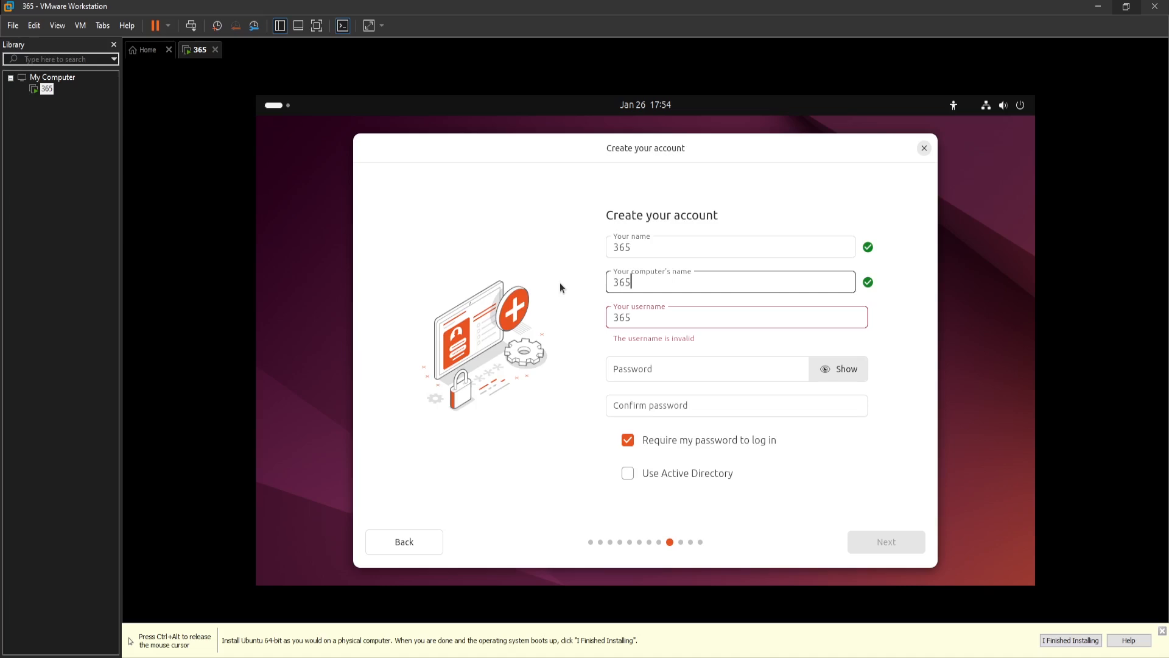
{"action": "type", "text": "WebX"}
{"action": "double_click", "coordinate": [659, 319]}
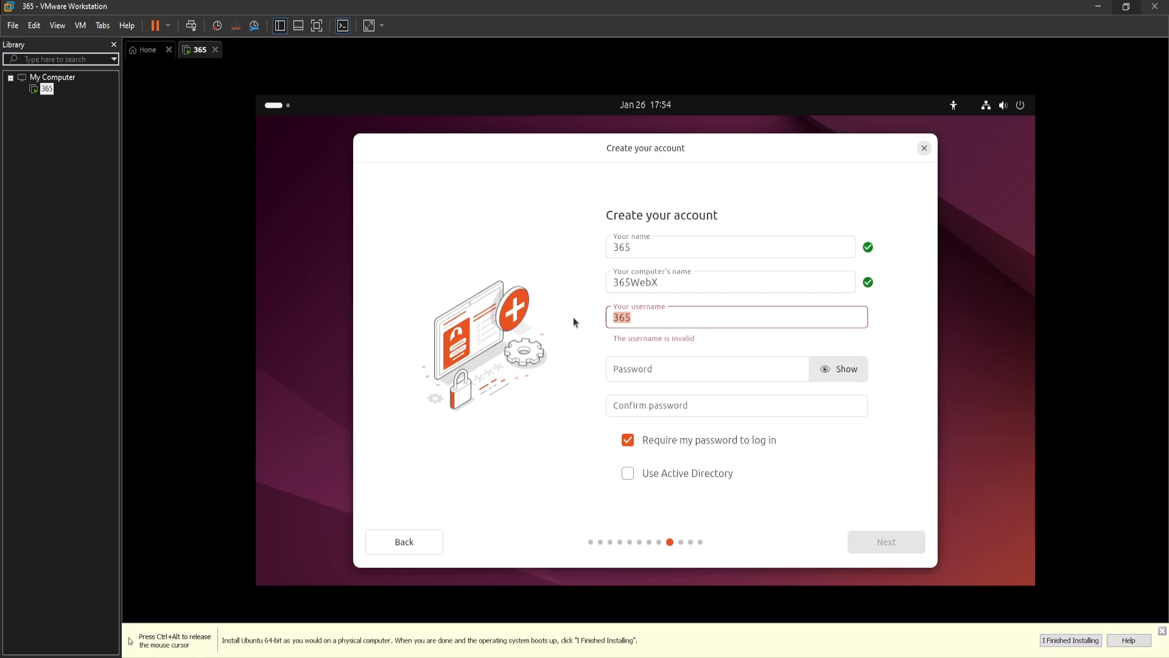
{"action": "key", "text": "BackSpace"}
{"action": "type", "text": "hm"}
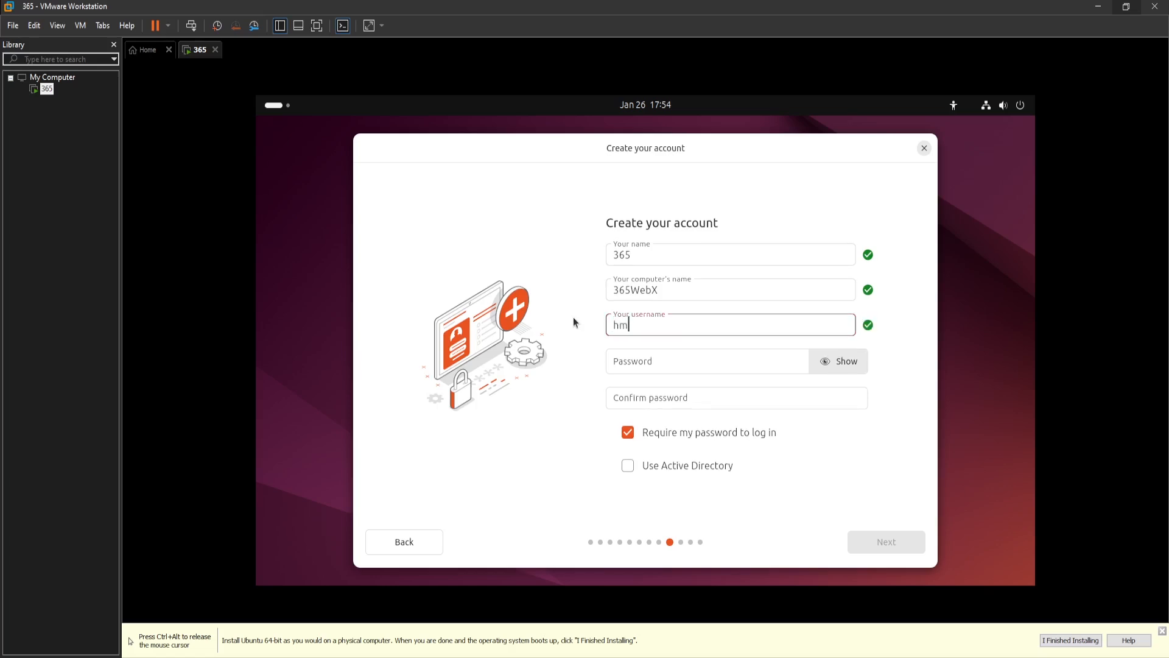
- Enter the account password and confirm it in the confirmation field
{"action": "left_click", "coordinate": [683, 363]}
{"action": "type", "text": "*******"}
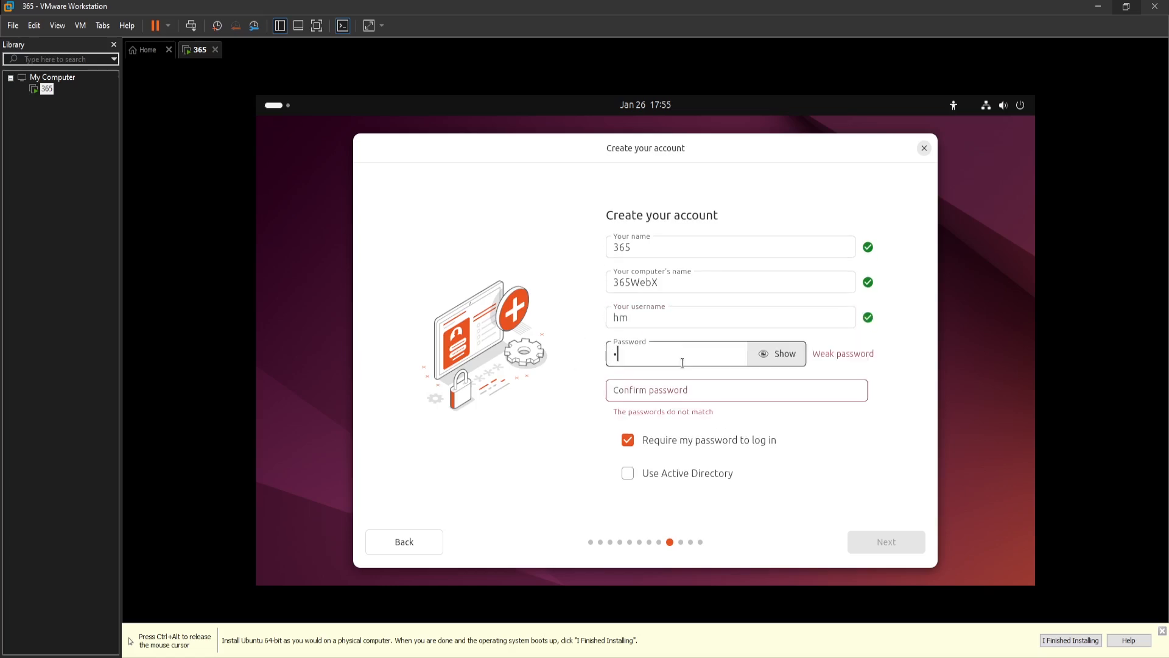
{"action": "type", "text": "********"}
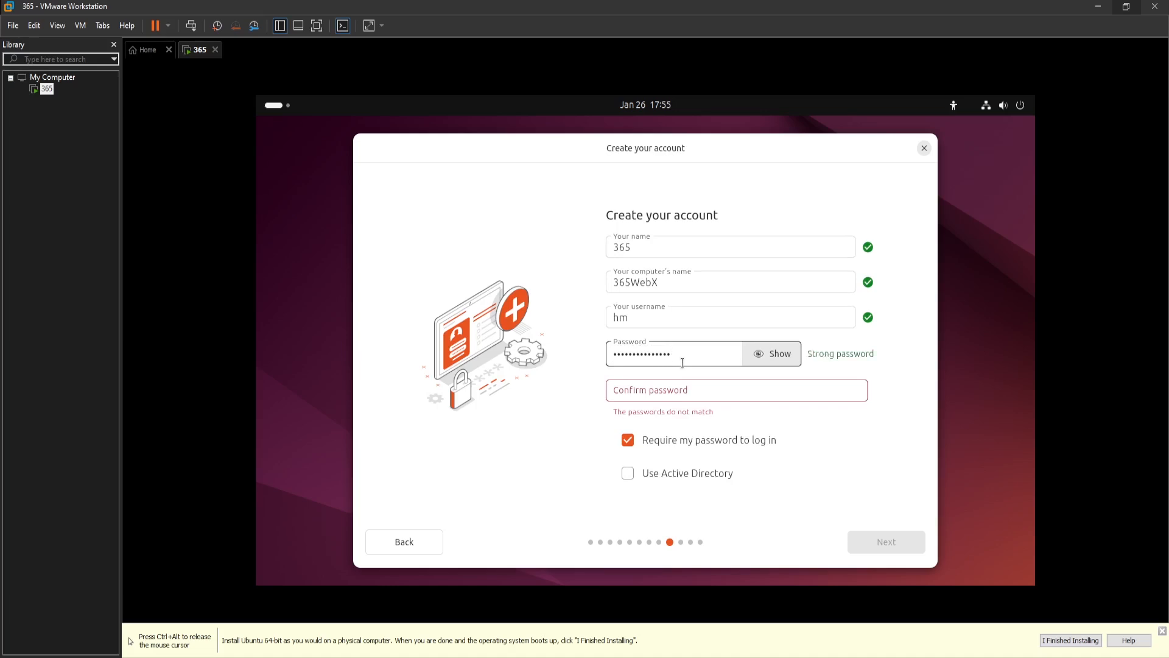
{"action": "left_click", "coordinate": [688, 385]}
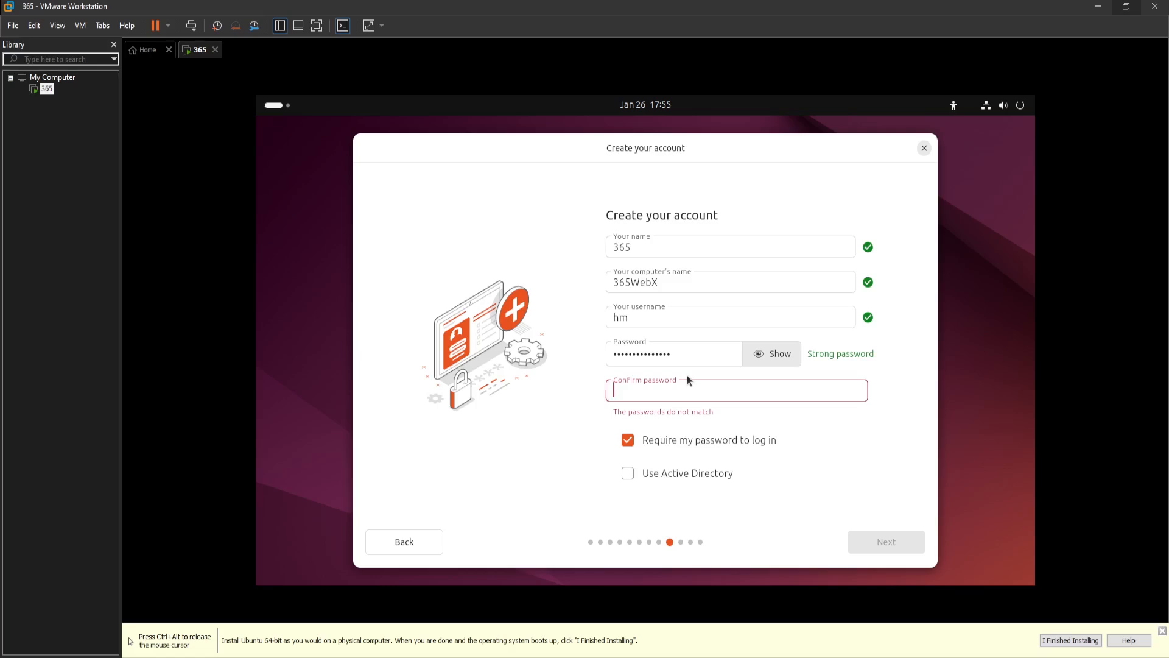
{"action": "type", "text": "***********"}
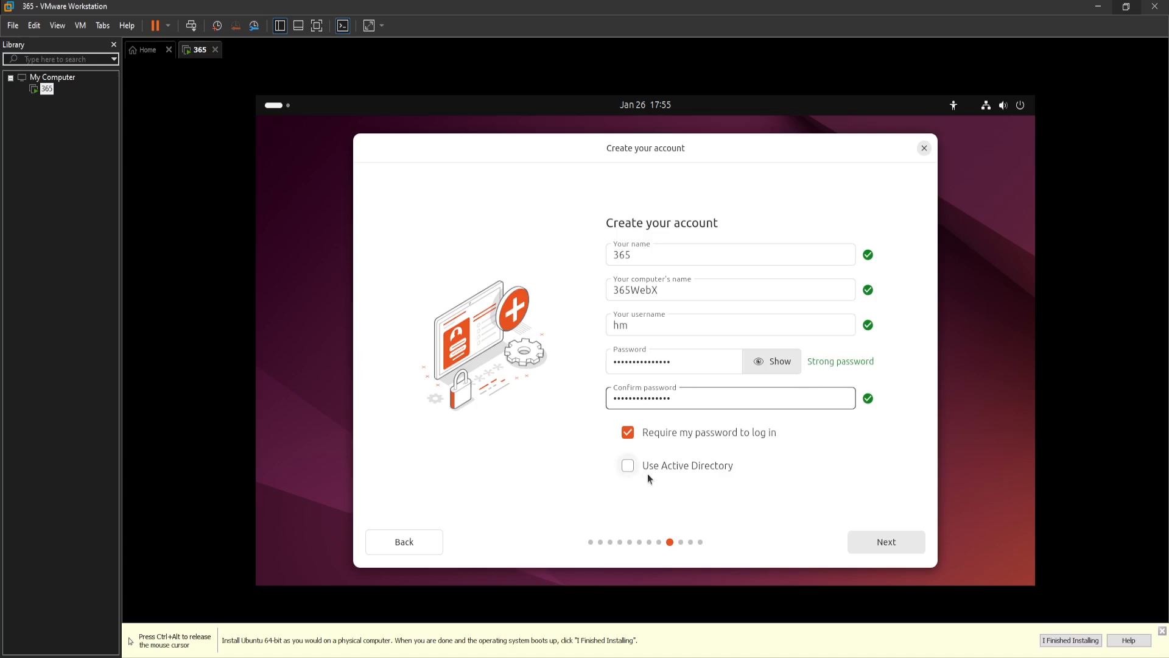
{"action": "left_click", "coordinate": [630, 465]}
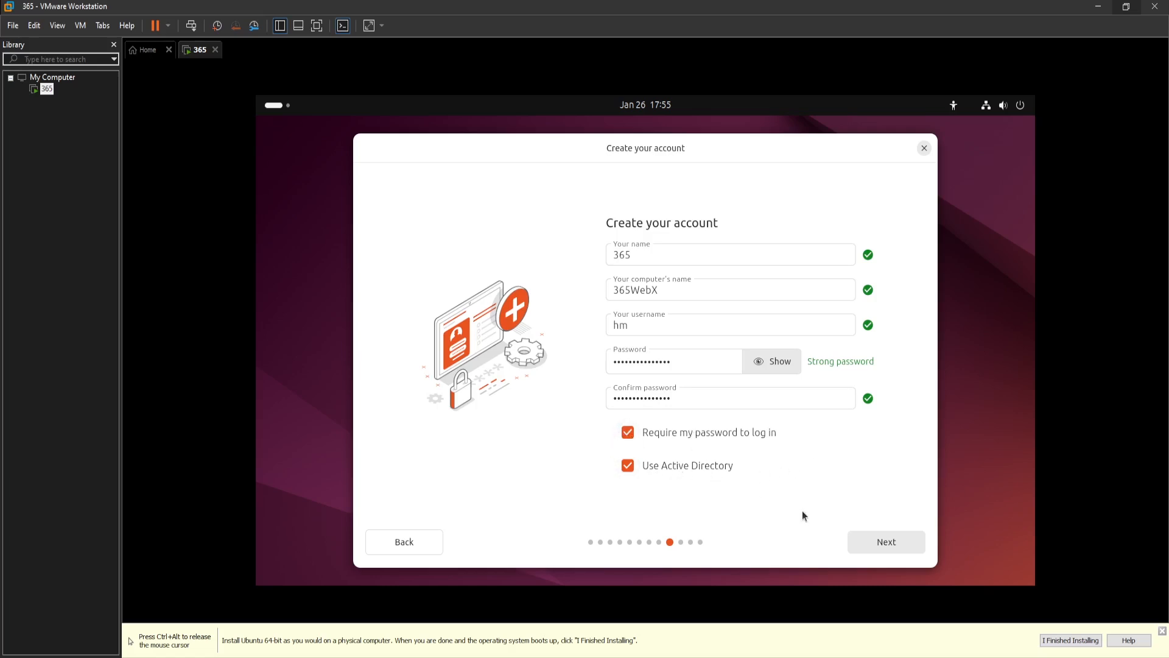
{"action": "left_click", "coordinate": [876, 545]}
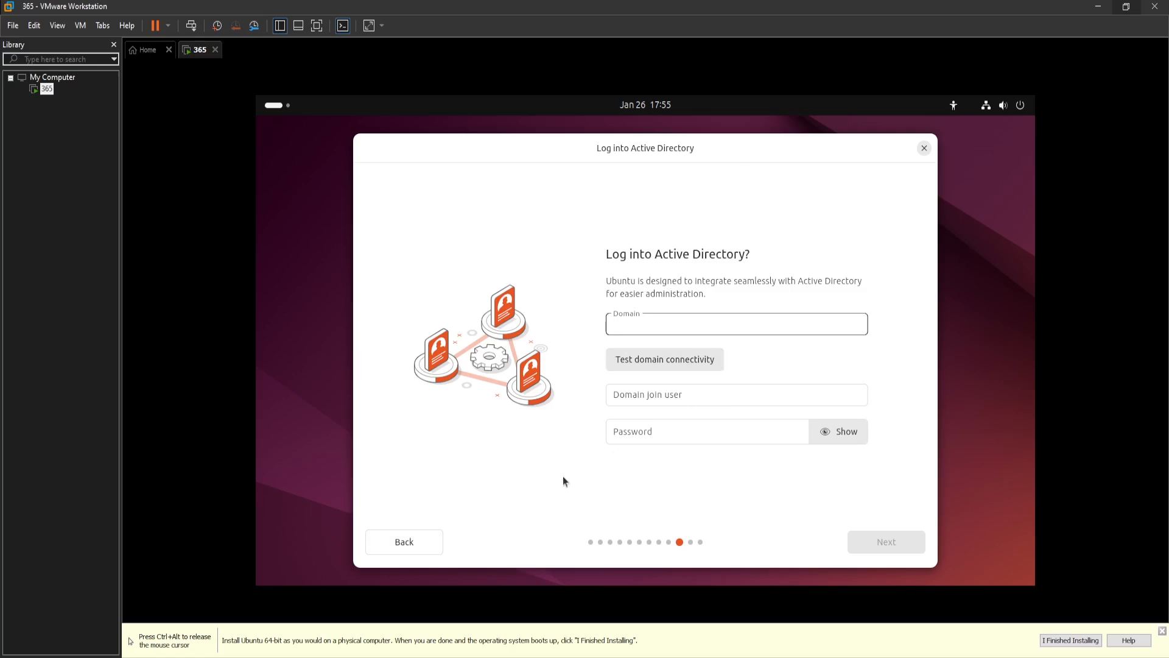
{"action": "left_click", "coordinate": [415, 540]}
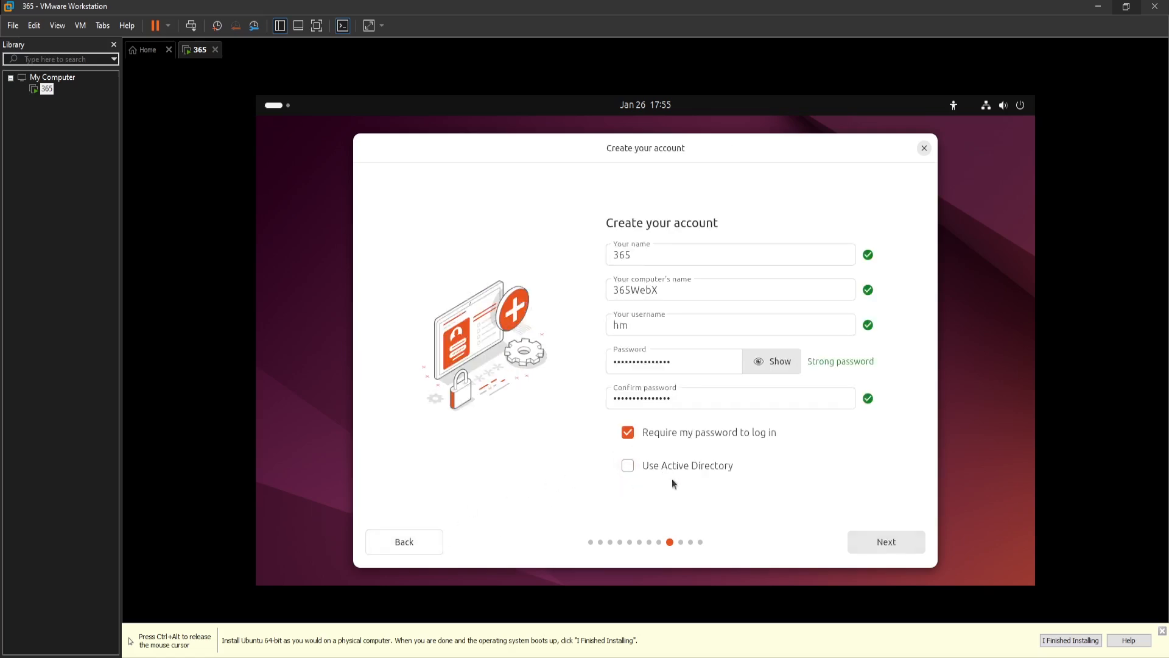
- Continue past the account page and set the timezone location to New York (New York, United States)
{"action": "left_click", "coordinate": [877, 538]}
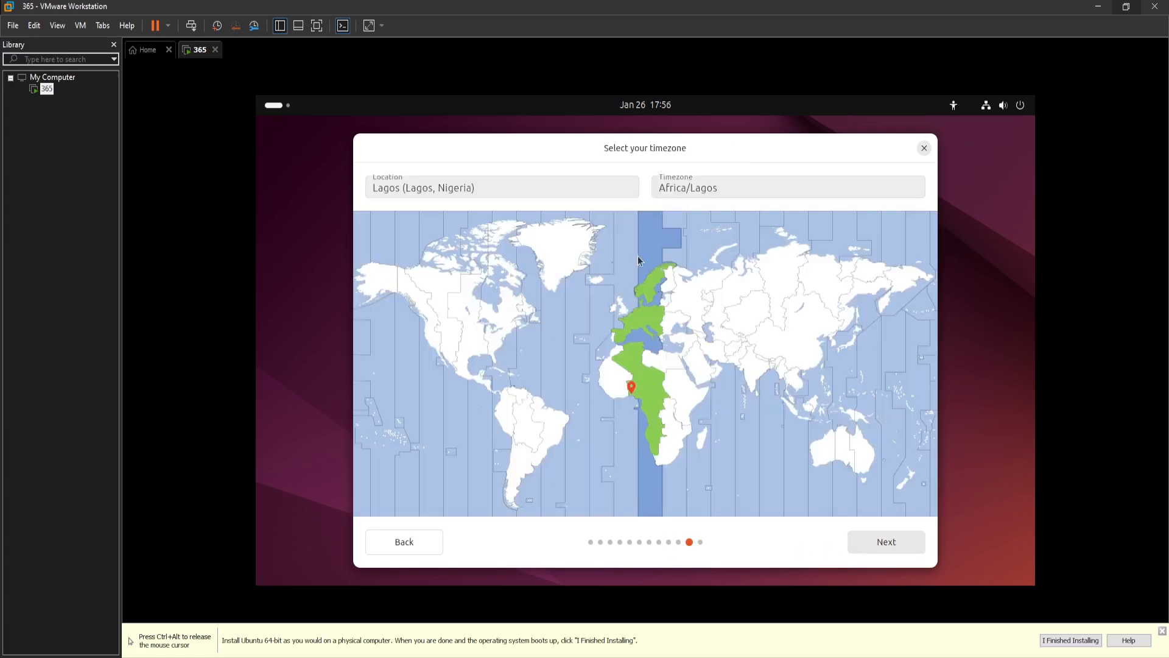
{"action": "left_click", "coordinate": [501, 195]}
{"action": "key", "text": "ctrl+a"}
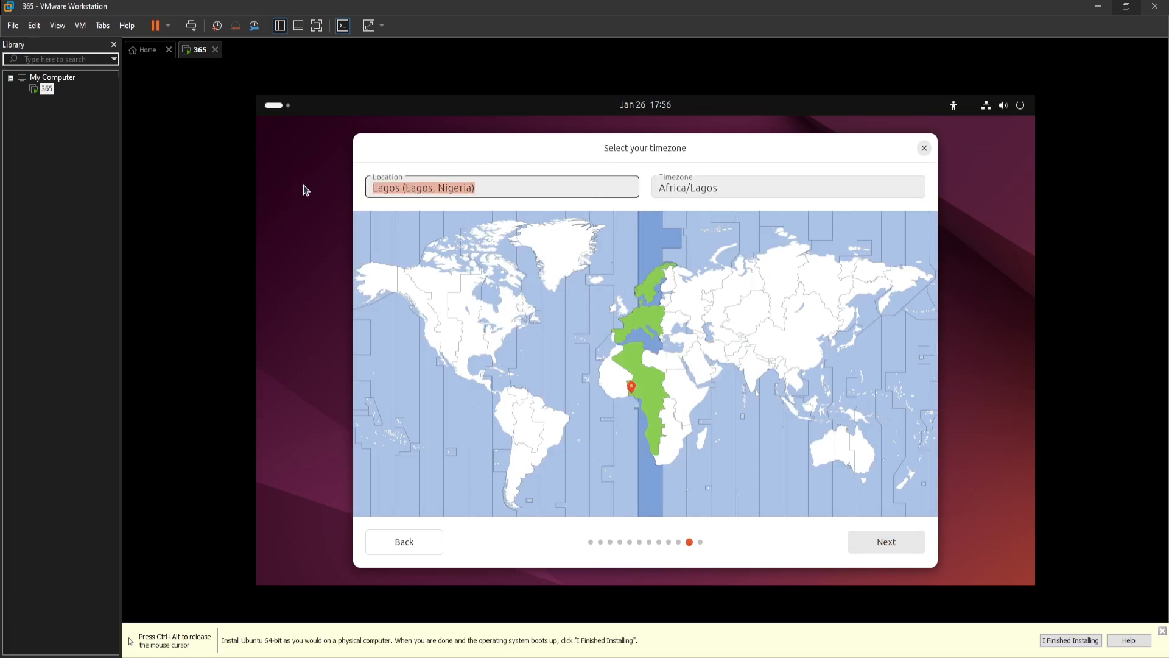
{"action": "type", "text": "Calin"}
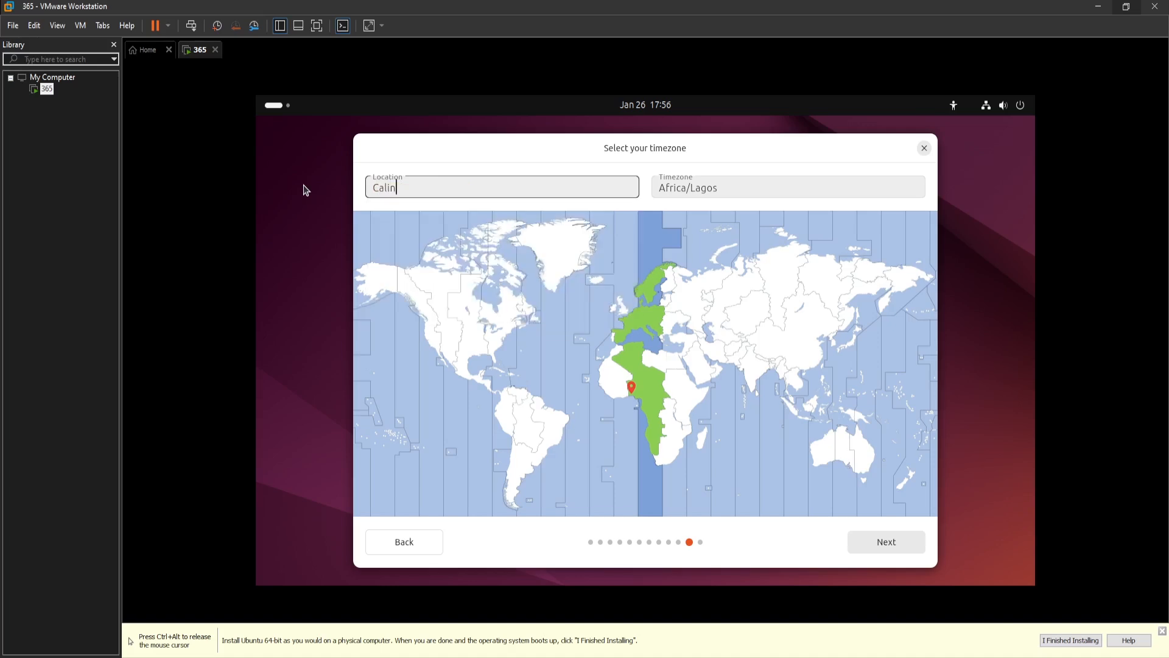
{"action": "key", "text": "BackSpace"}
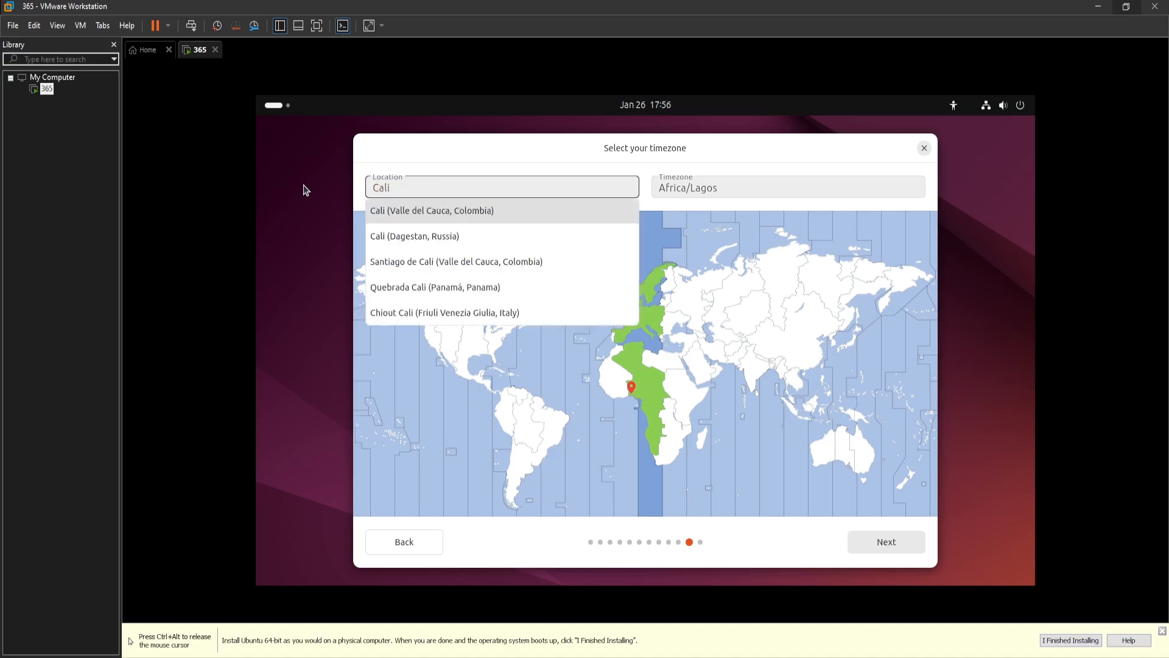
{"action": "type", "text": "for"}
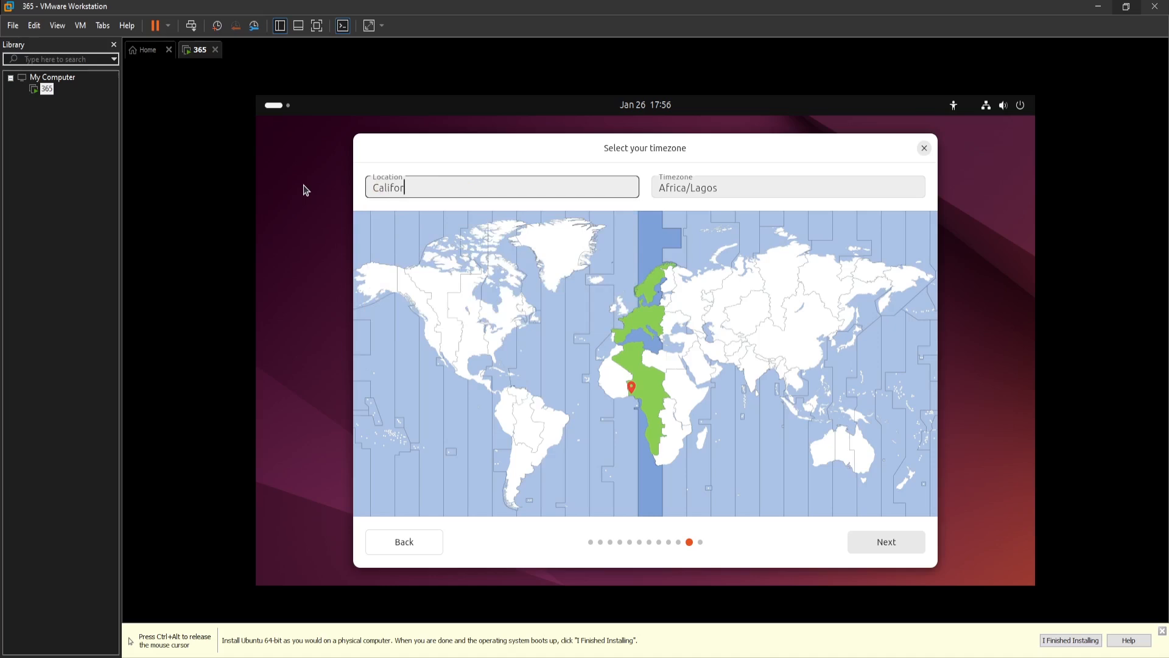
{"action": "type", "text": "ni"}
{"action": "key", "text": "BackSpace"}
{"action": "key", "text": "BackSpace"}
{"action": "key", "text": "BackSpace"}
{"action": "key", "text": "BackSpace"}
{"action": "key", "text": "BackSpace"}
{"action": "key", "text": "BackSpace"}
{"action": "key", "text": "BackSpace"}
{"action": "key", "text": "BackSpace"}
{"action": "key", "text": "BackSpace"}
{"action": "type", "text": "New"}
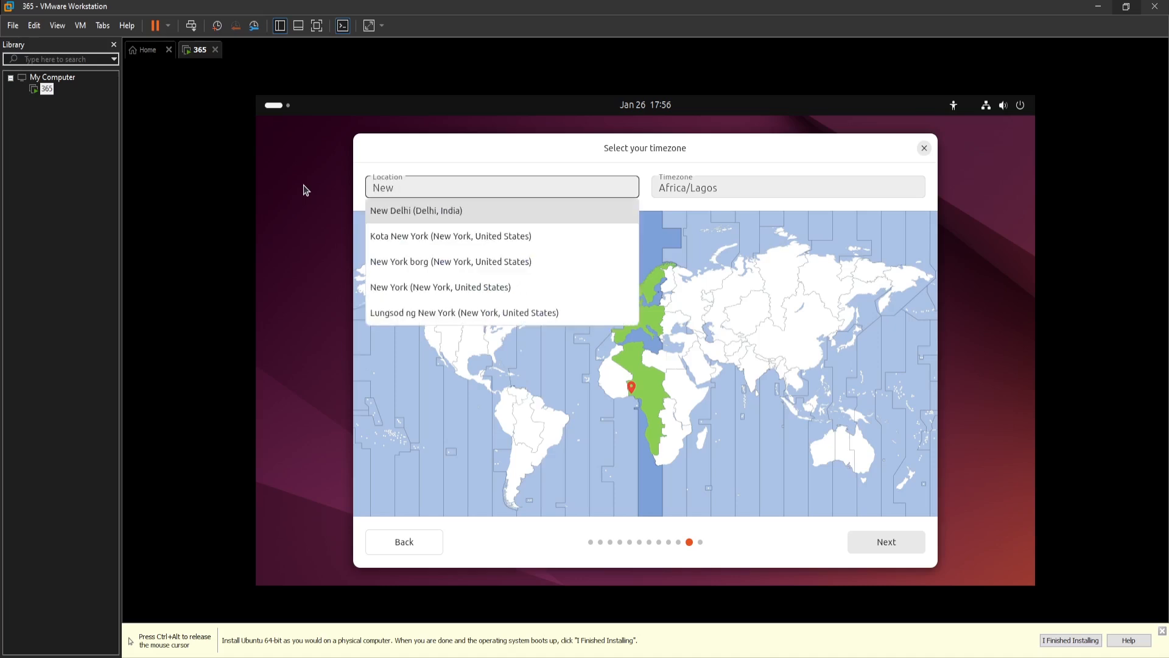
{"action": "type", "text": " York"}
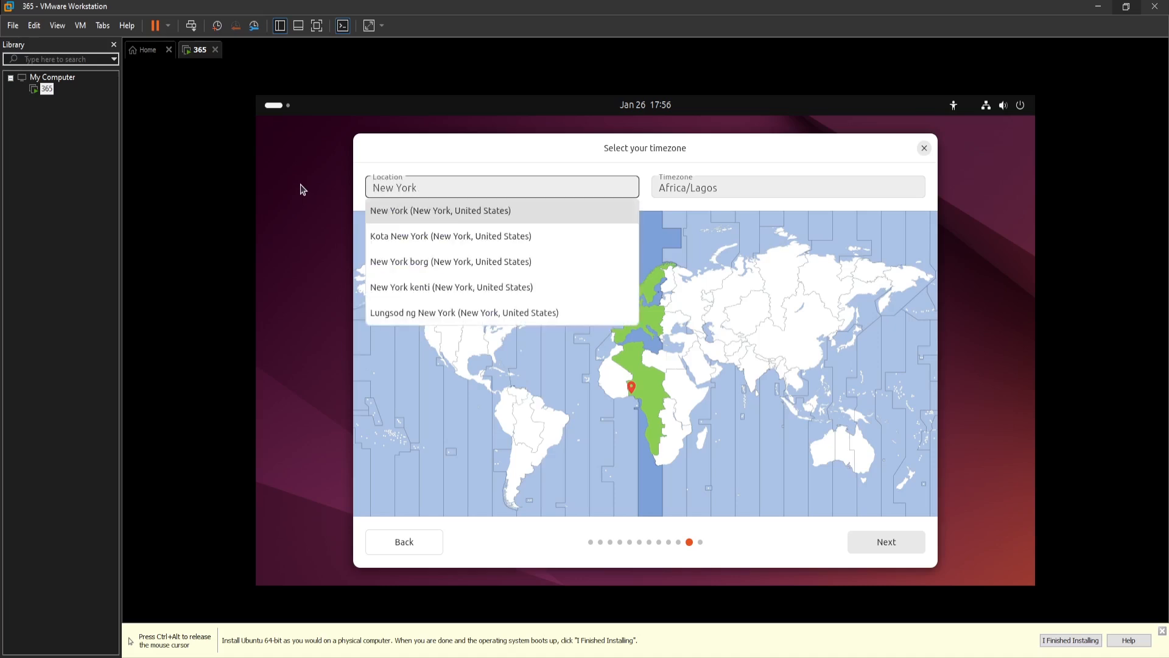
{"action": "left_click", "coordinate": [466, 215]}
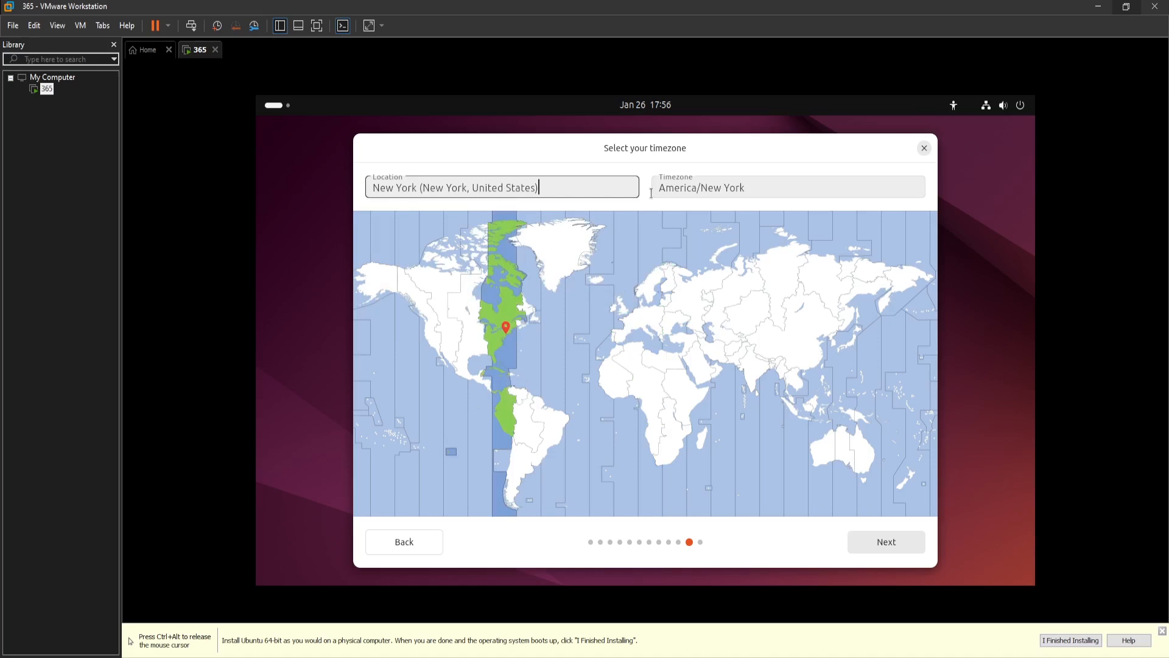
- Accept the America/New_York timezone, then start the Ubuntu installation with the reviewed choices
{"action": "left_click", "coordinate": [779, 185]}
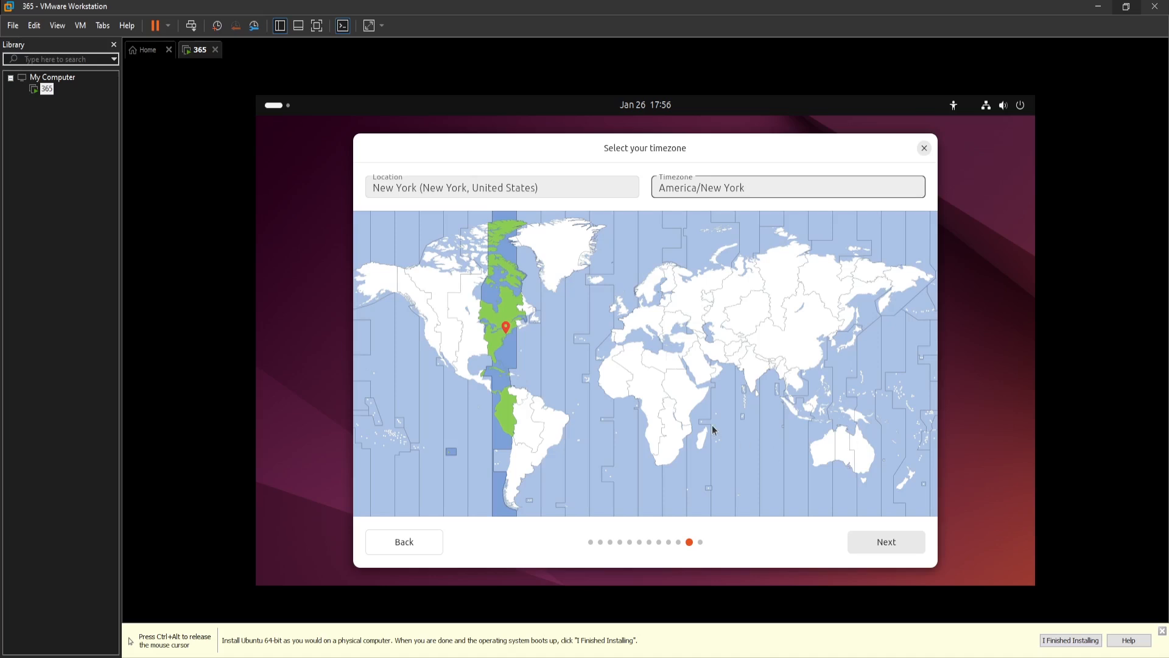
{"action": "left_click", "coordinate": [909, 547]}
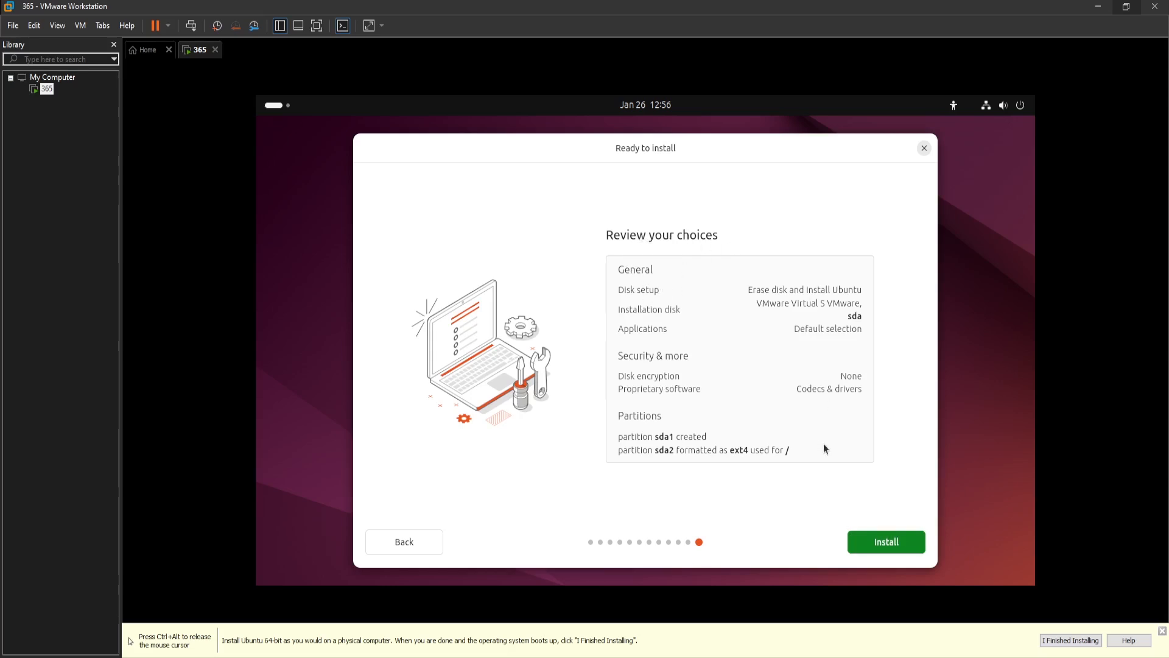
{"action": "left_click", "coordinate": [880, 546]}
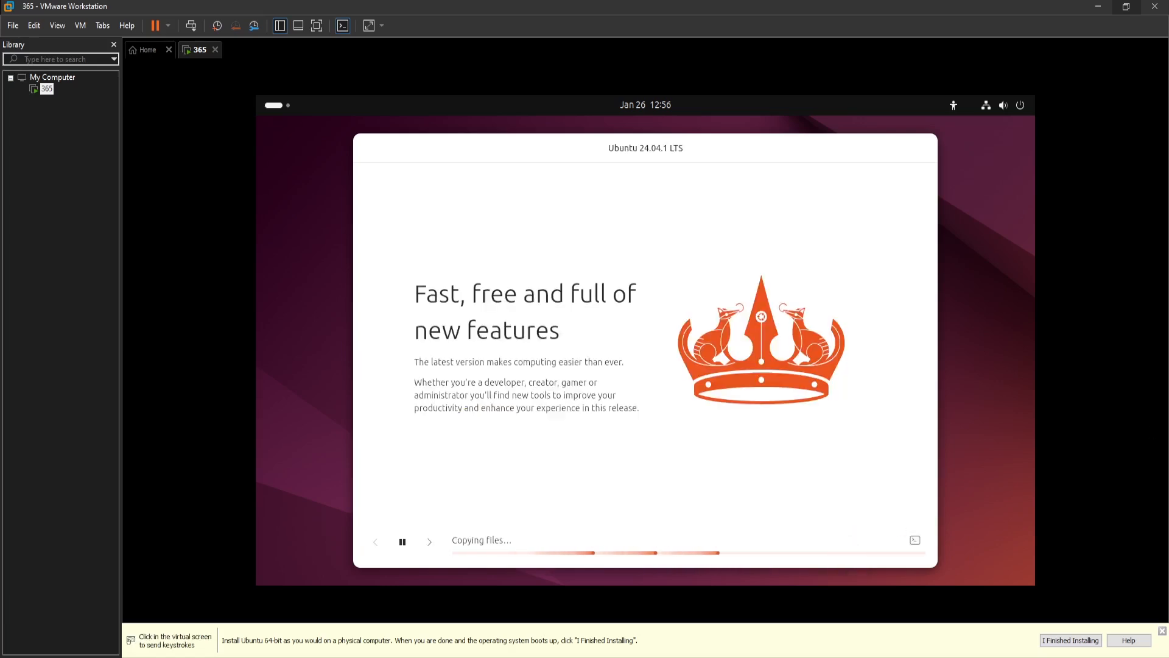
{"action": "left_click", "coordinate": [264, 561]}
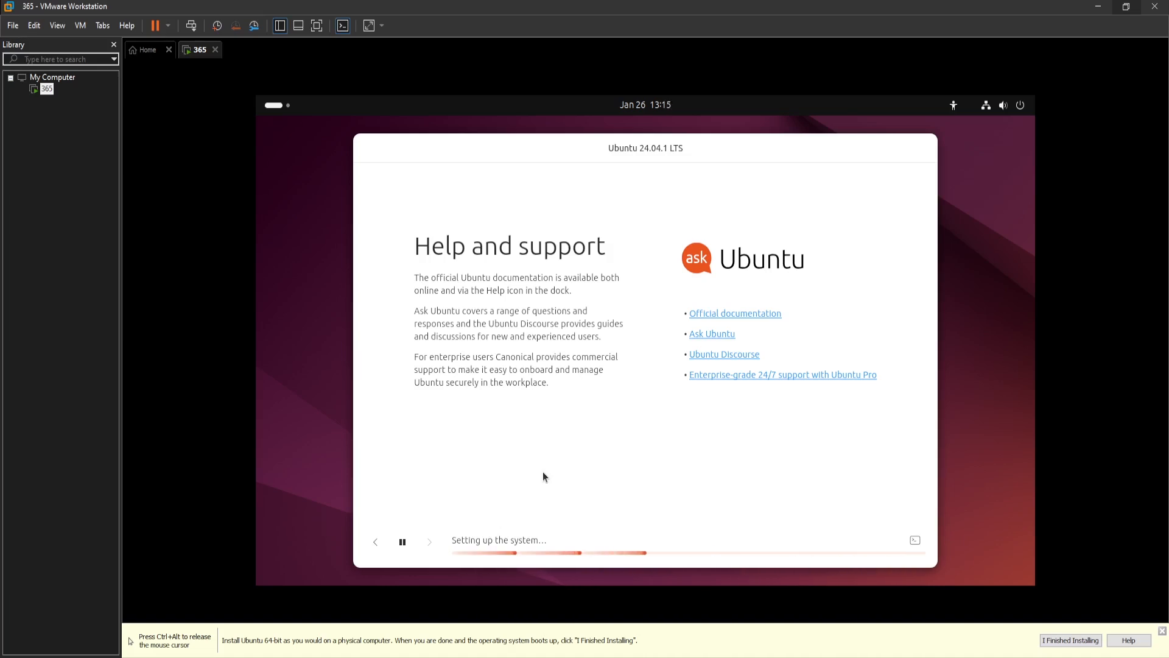
{"action": "key", "text": "ctrl+alt"}
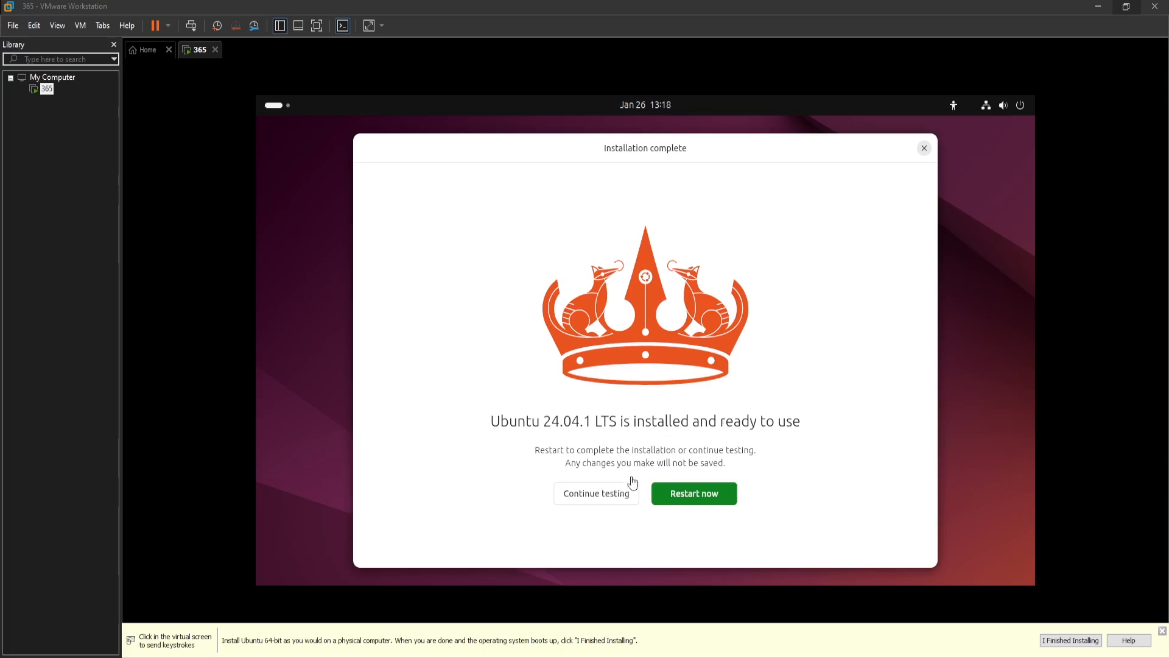
- Restart the virtual machine now that Ubuntu installation is complete
{"action": "left_click", "coordinate": [709, 498]}
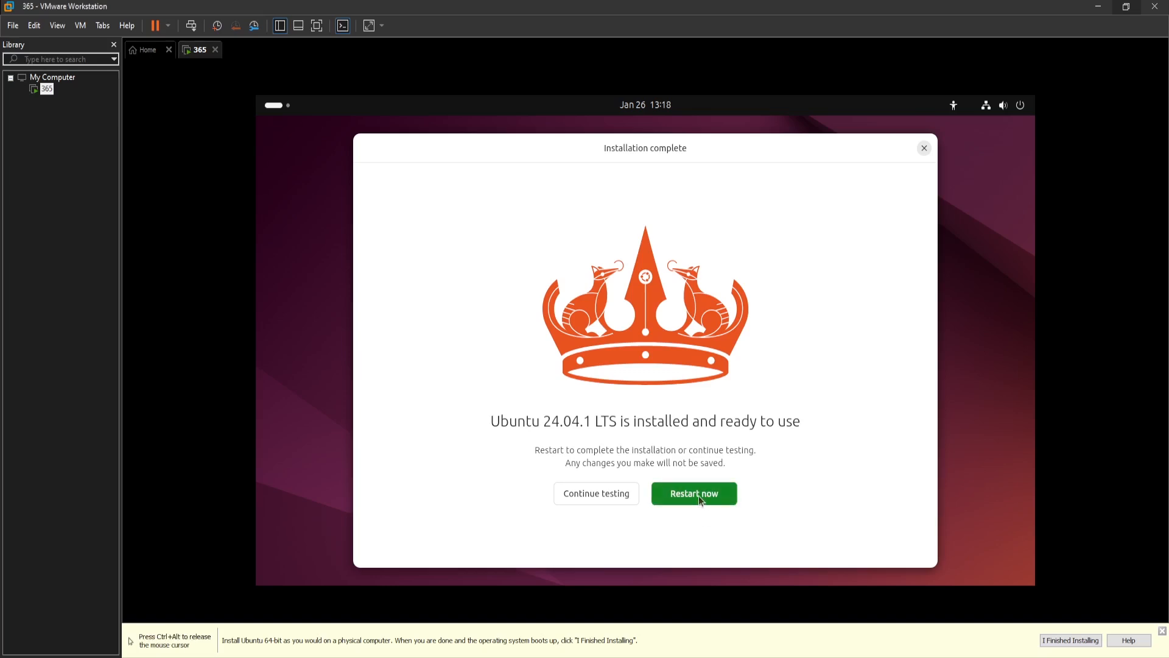
{"action": "left_click", "coordinate": [699, 495]}
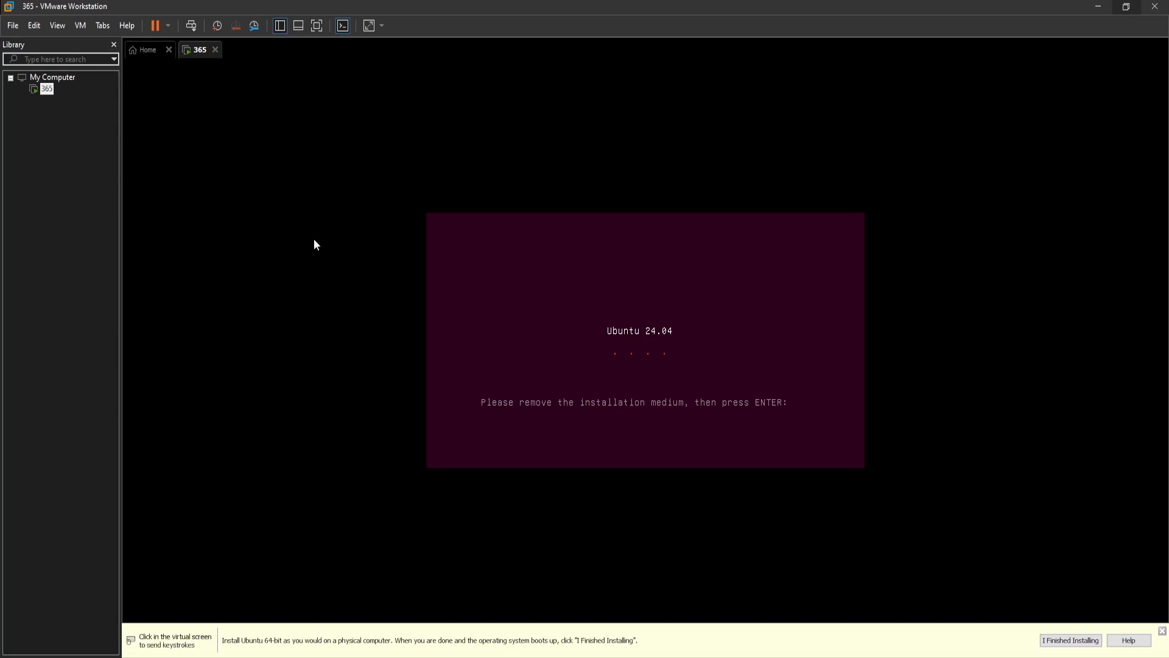
- Inspect the CD/DVD (SATA) drive's connection settings in the virtual machine settings, then close them
{"action": "left_click", "coordinate": [60, 29]}
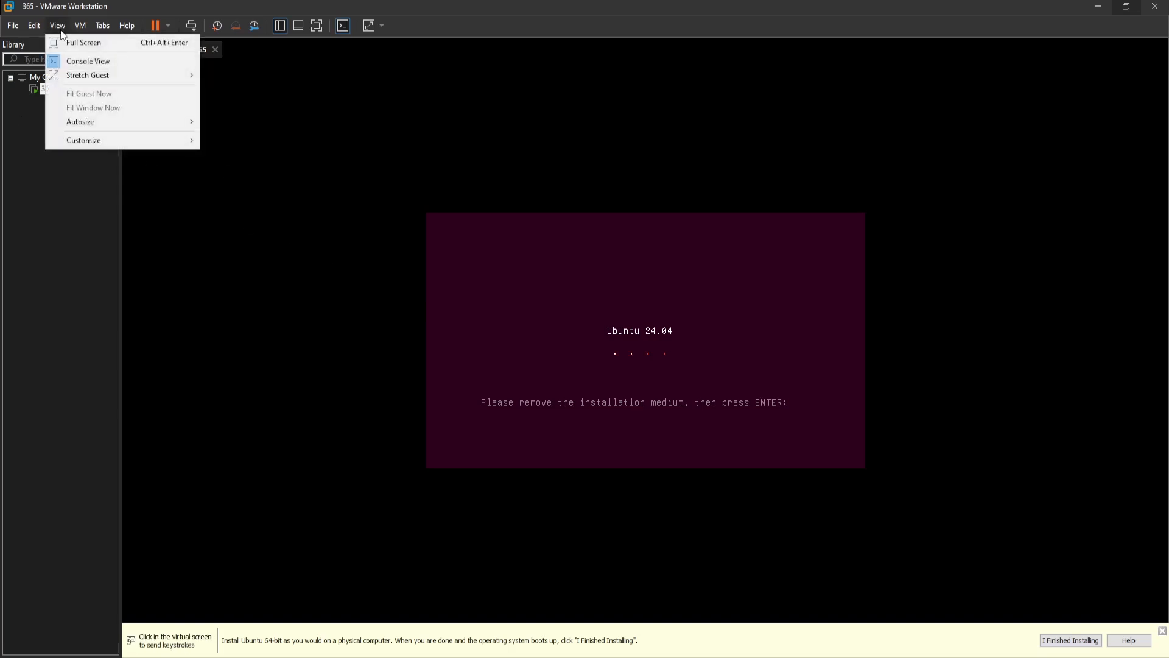
{"action": "mouse_move", "coordinate": [81, 29]}
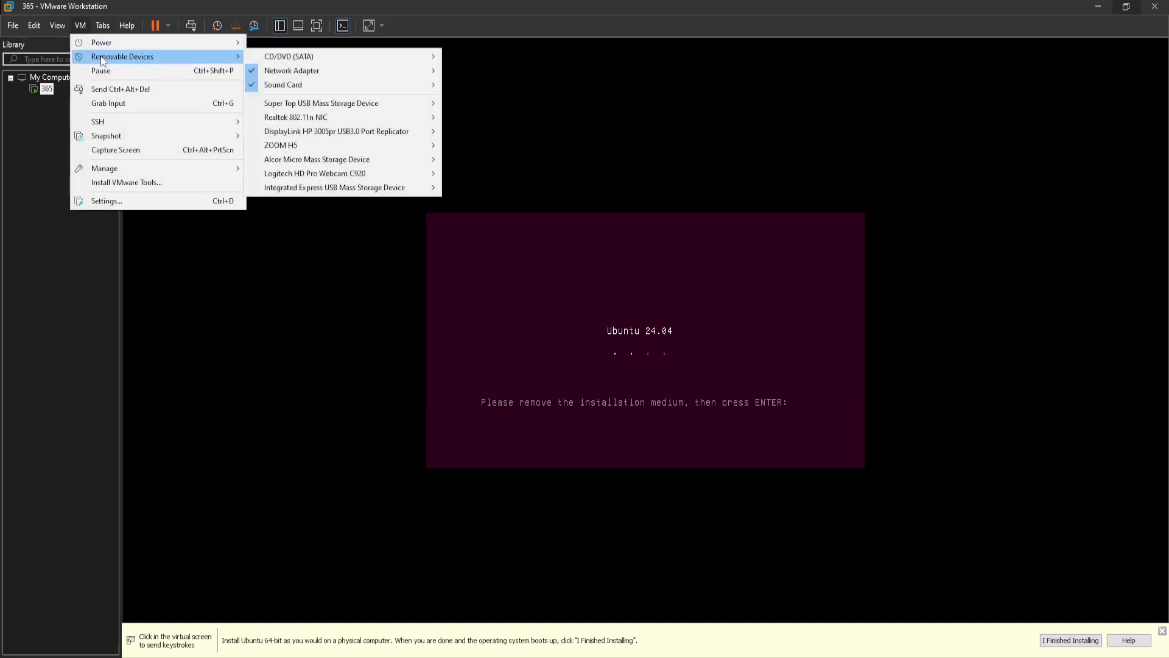
{"action": "mouse_move", "coordinate": [151, 53]}
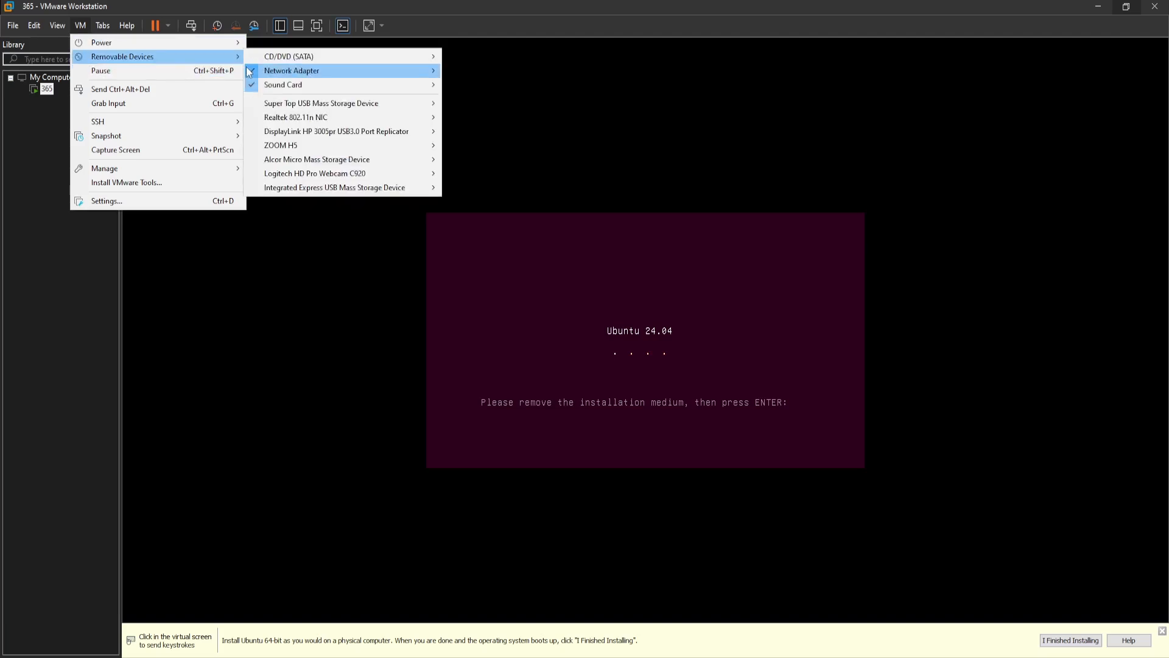
{"action": "mouse_move", "coordinate": [249, 61]}
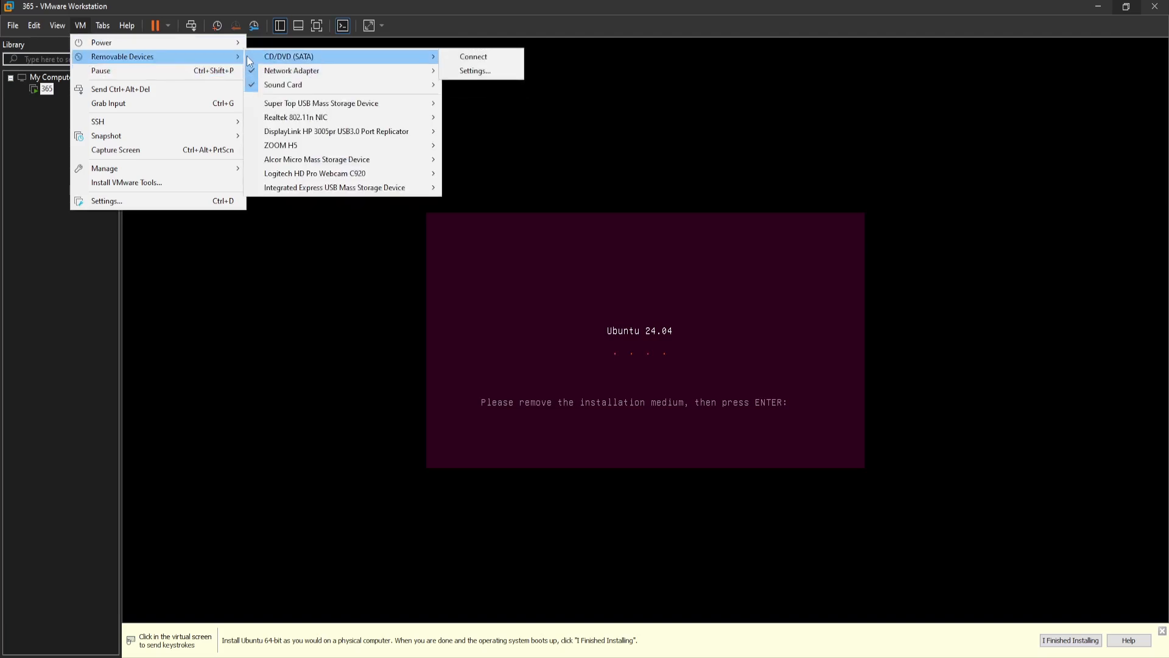
{"action": "left_click", "coordinate": [196, 206]}
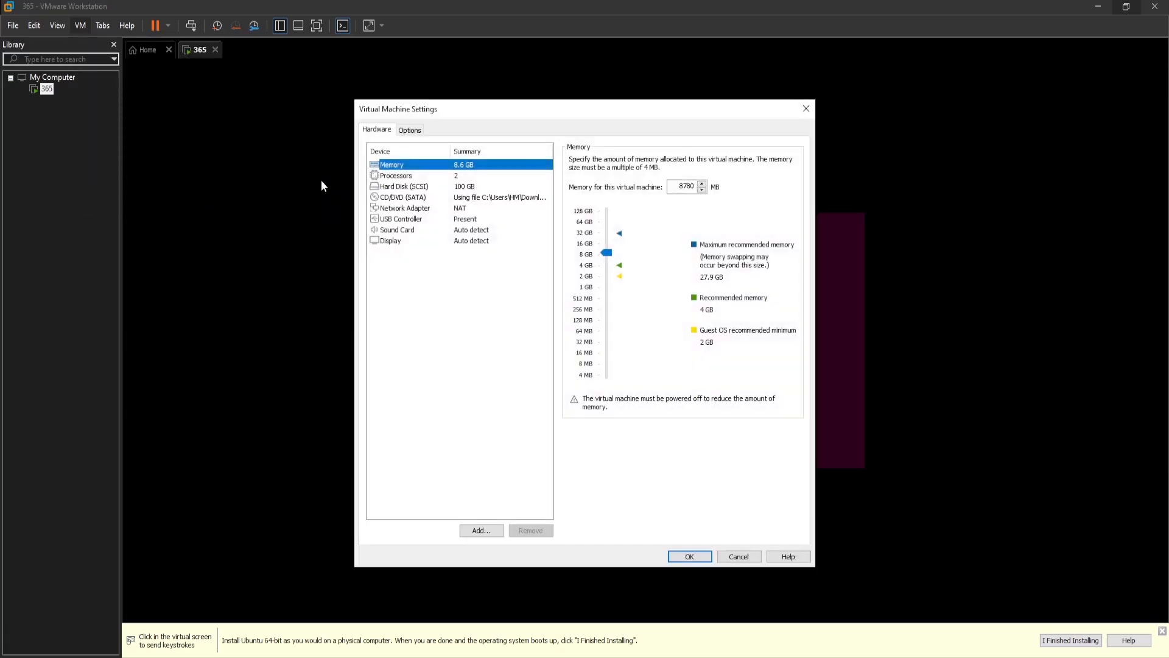
{"action": "left_click", "coordinate": [422, 186]}
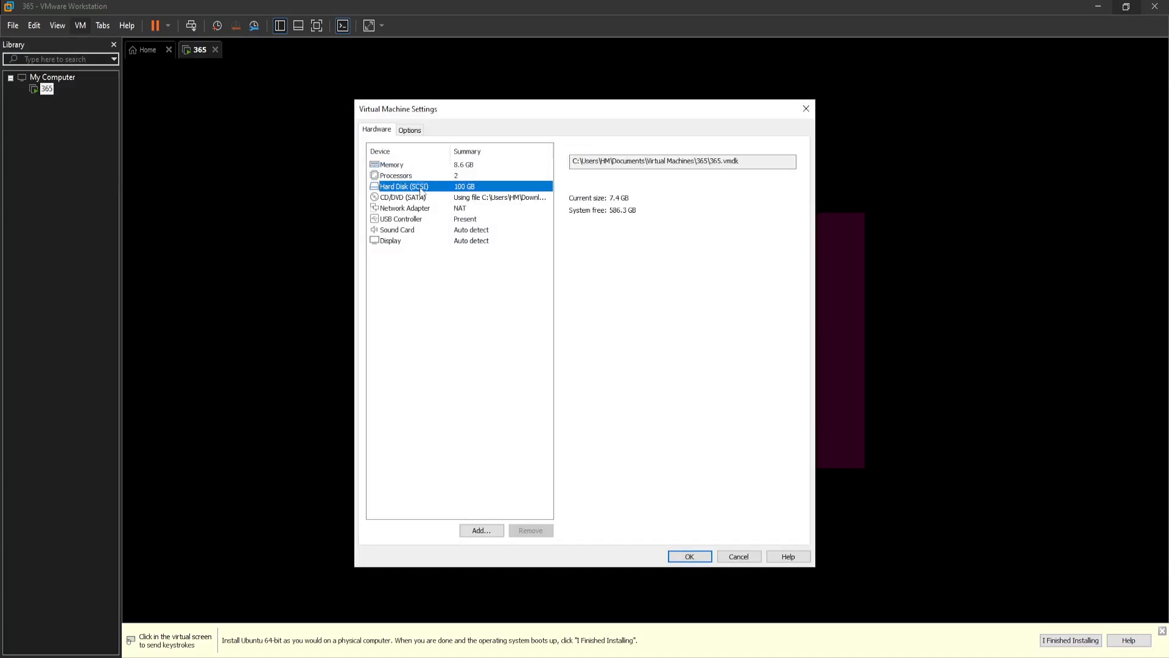
{"action": "left_click", "coordinate": [425, 198]}
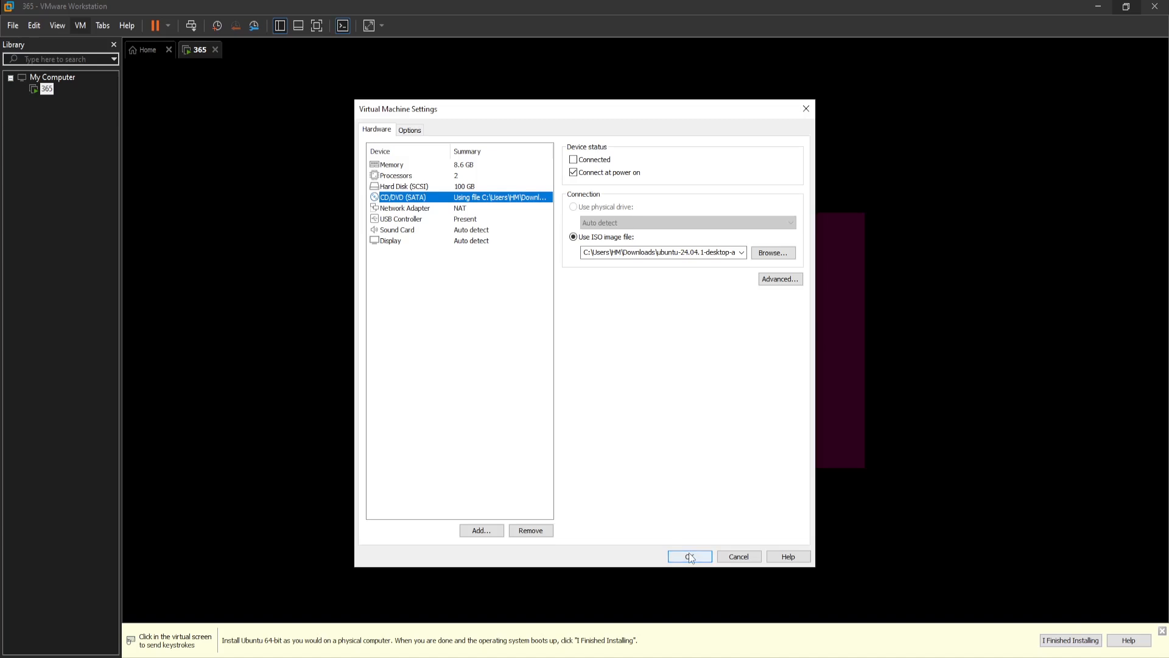
{"action": "left_click", "coordinate": [746, 562]}
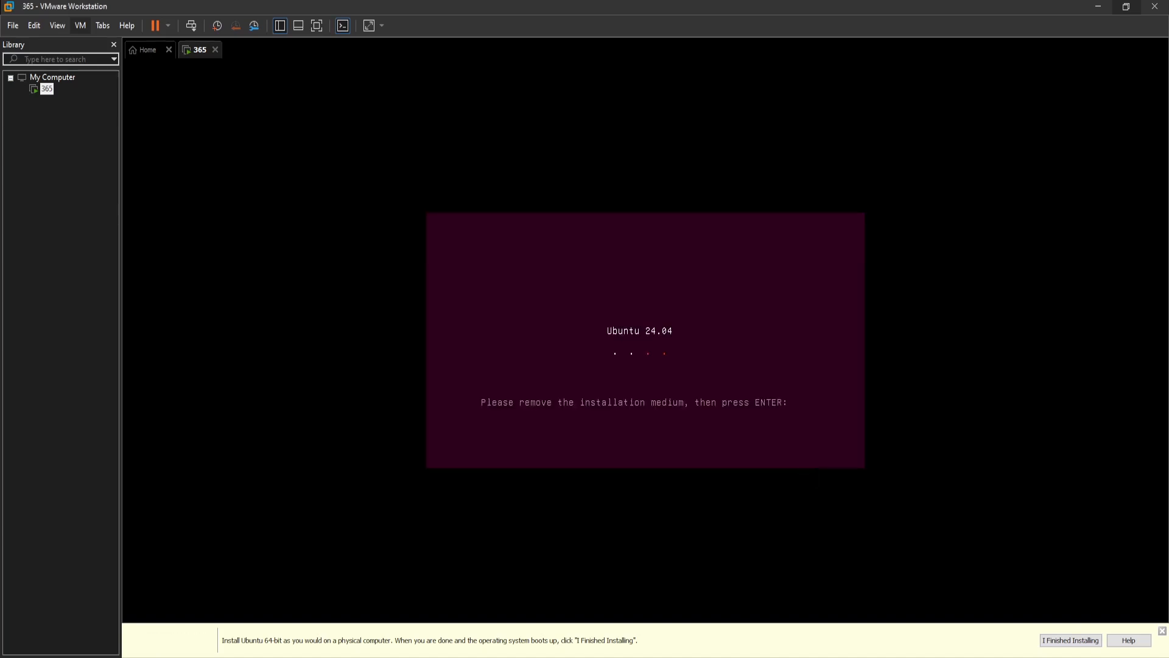
- Continue booting past the remove-installation-medium prompt and choose the 365 user at the login screen
{"action": "left_click", "coordinate": [126, 217]}
{"action": "key", "text": "Return"}
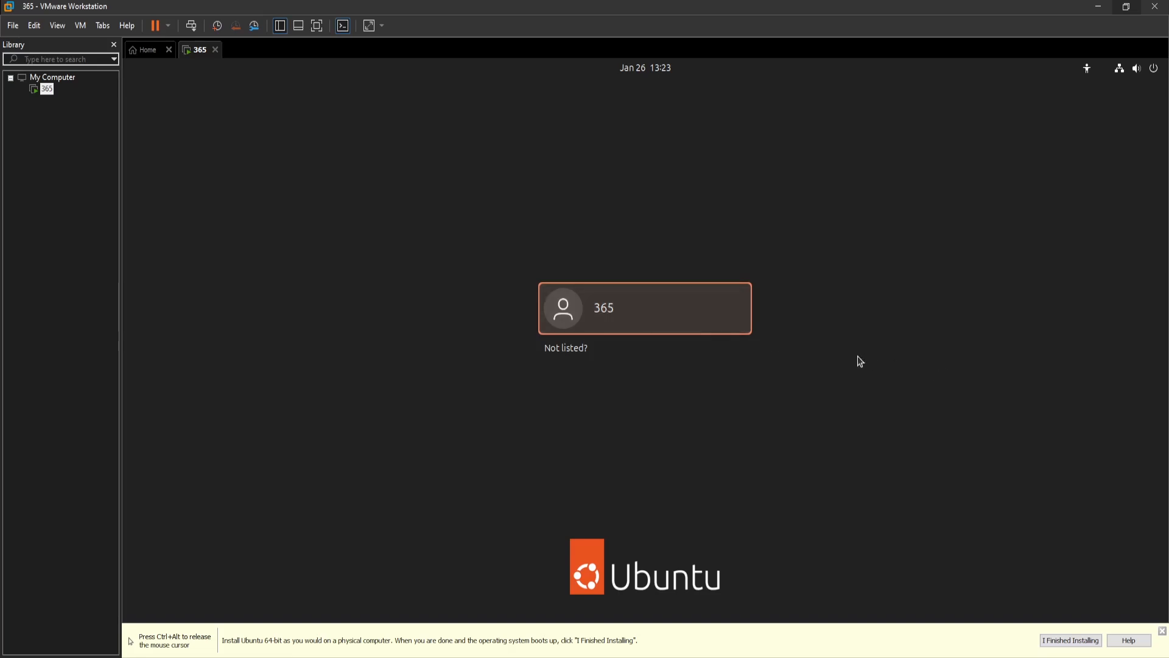
{"action": "left_click", "coordinate": [614, 315]}
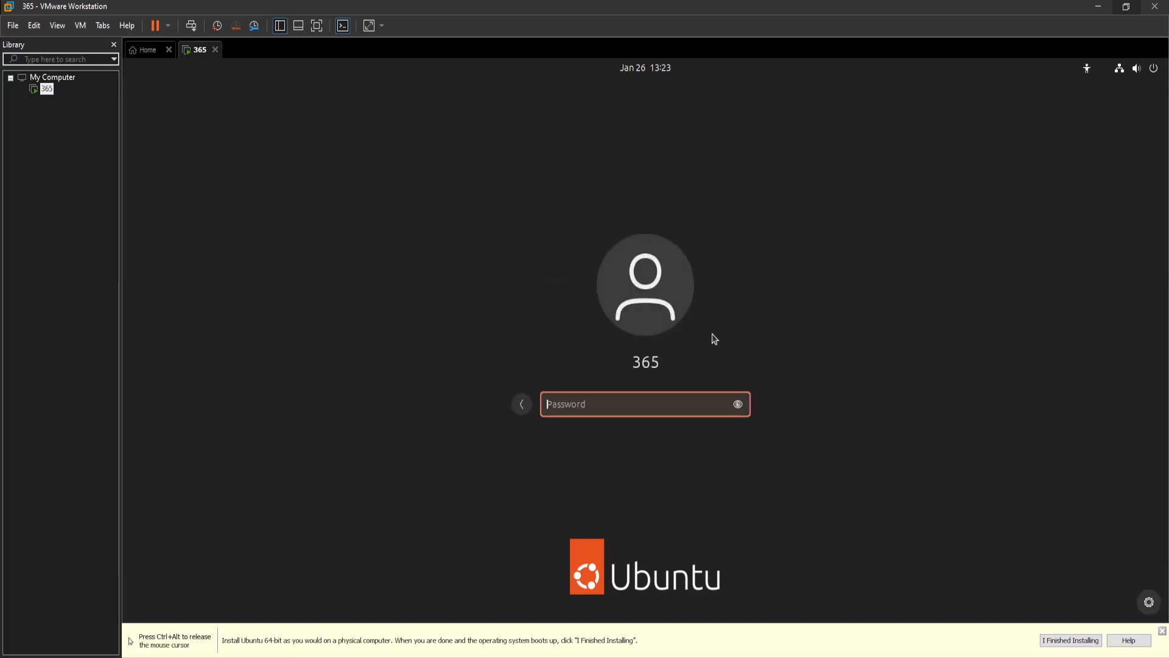
{"action": "key", "text": "ctrl+alt"}
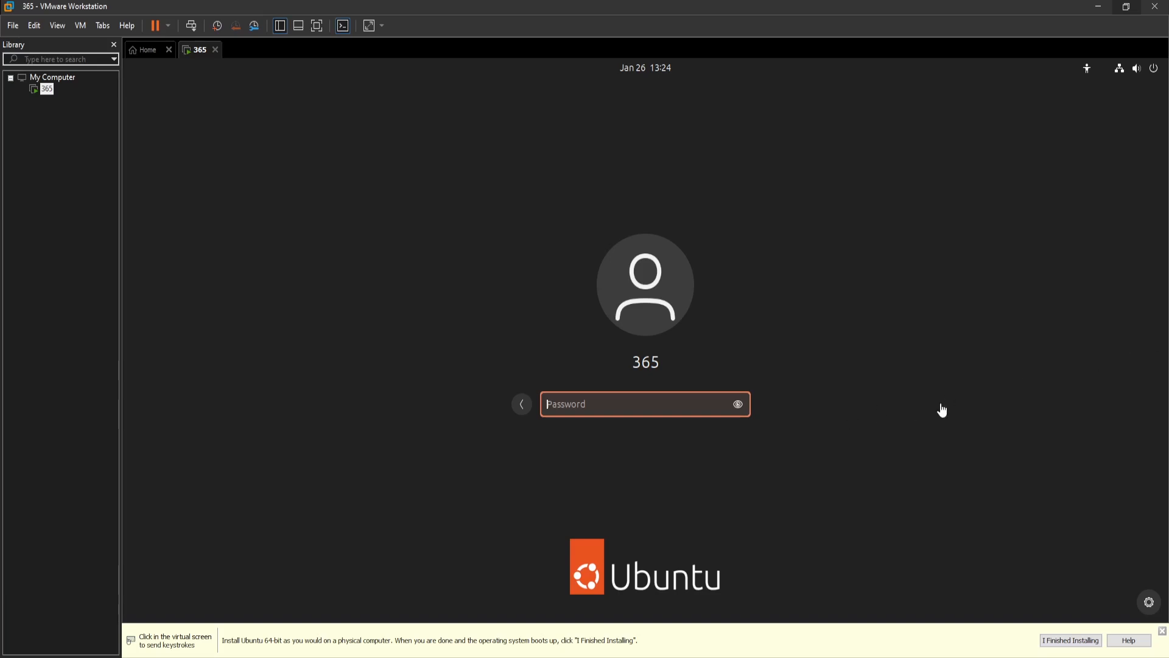
- Enter the account password to log in to Ubuntu
{"action": "left_click", "coordinate": [648, 407]}
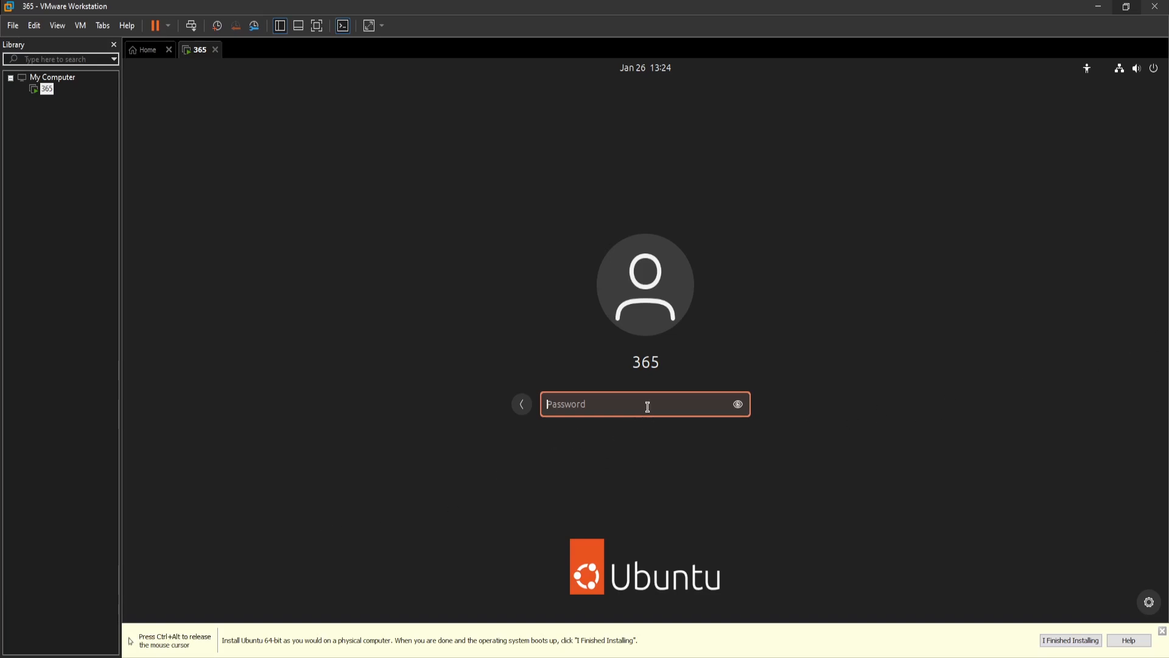
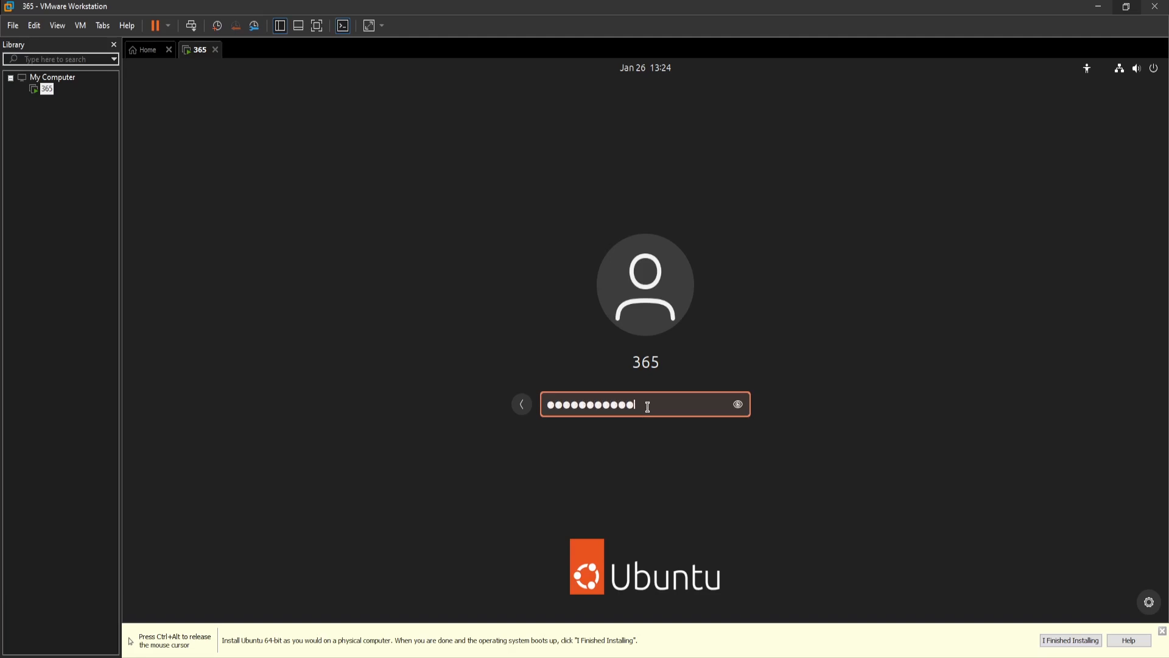
{"action": "key", "text": "Return"}
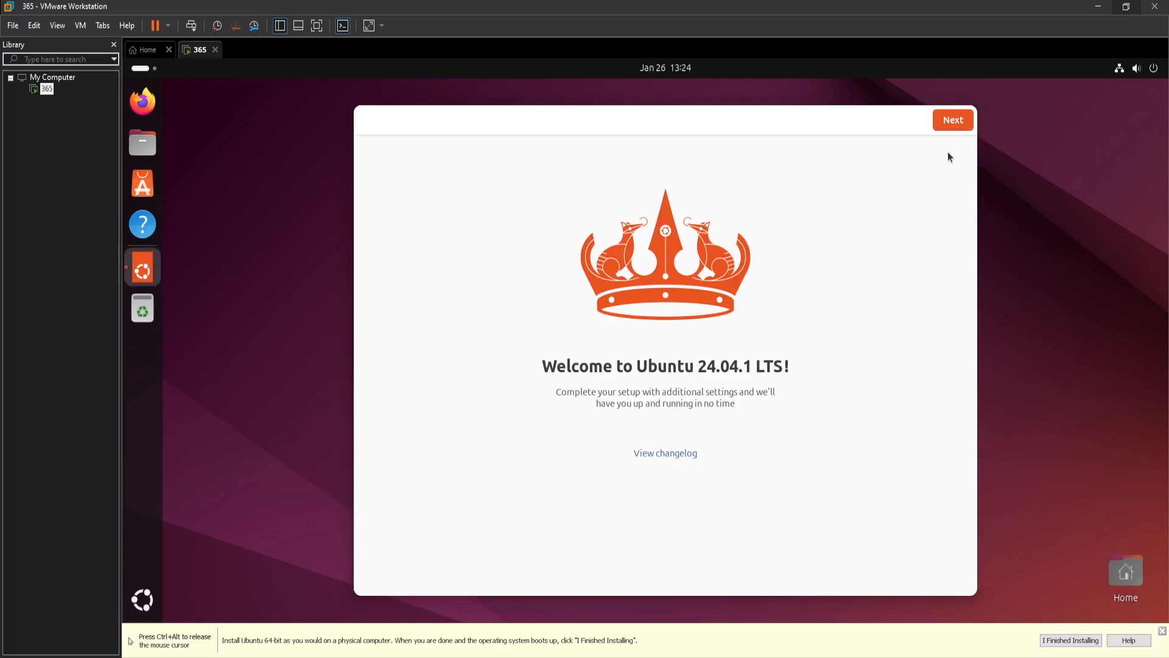
- Advance the welcome setup, skip Ubuntu Pro, and choose not to share system data
{"action": "left_click", "coordinate": [952, 122]}
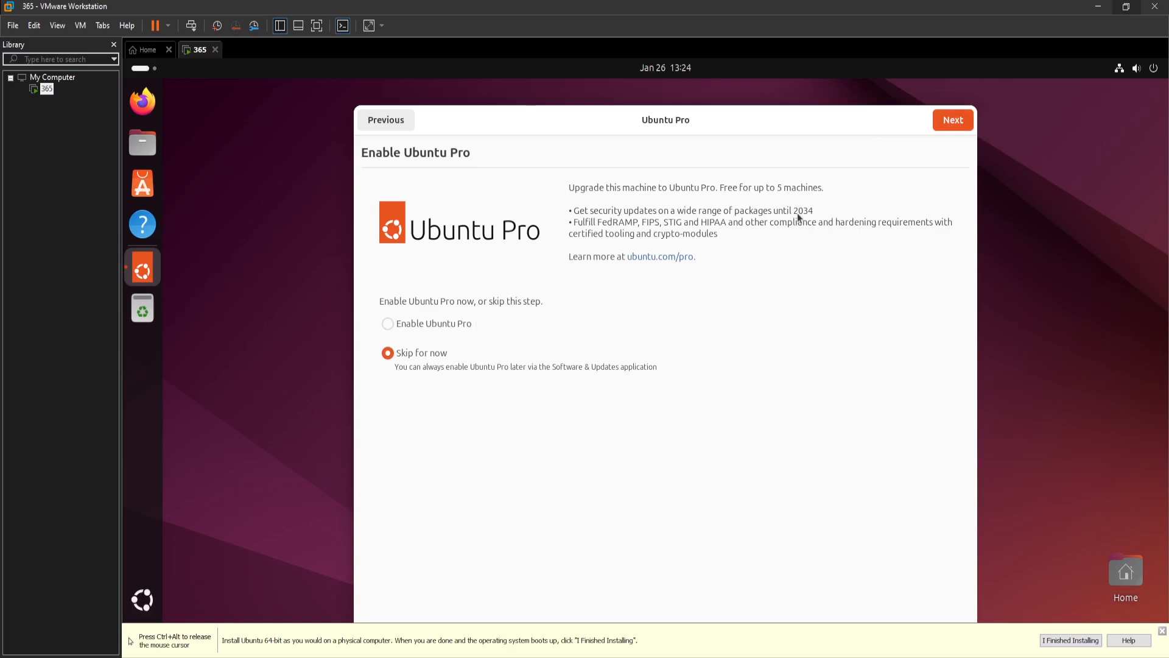
{"action": "left_click", "coordinate": [953, 120]}
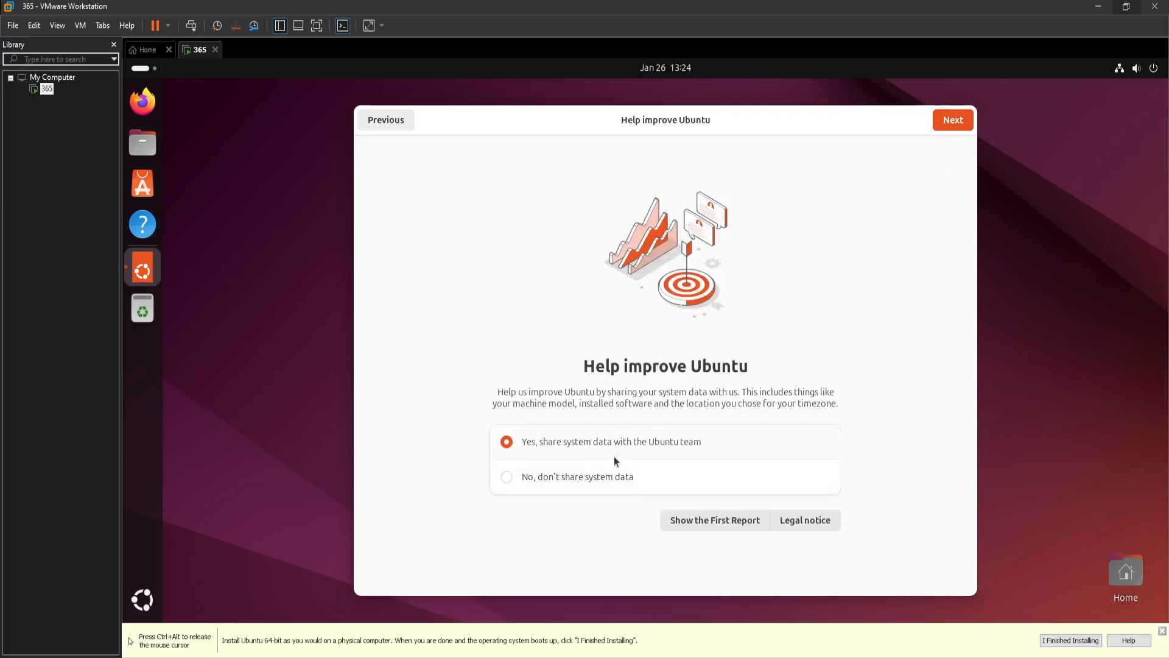
{"action": "left_click", "coordinate": [604, 480]}
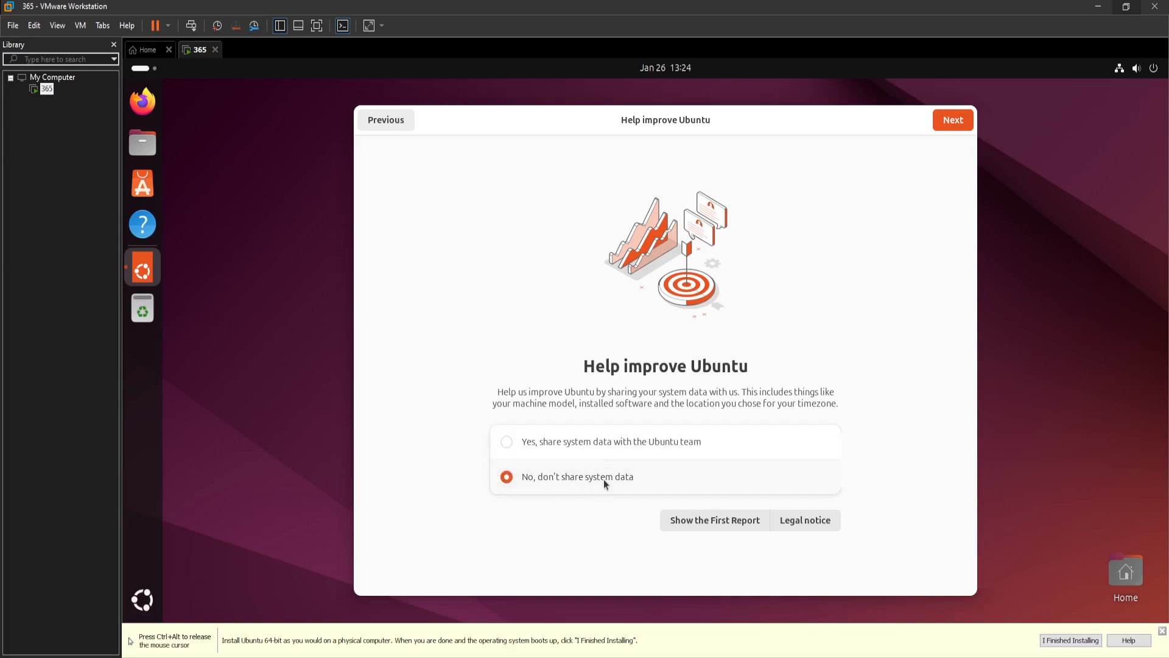
{"action": "left_click", "coordinate": [954, 121]}
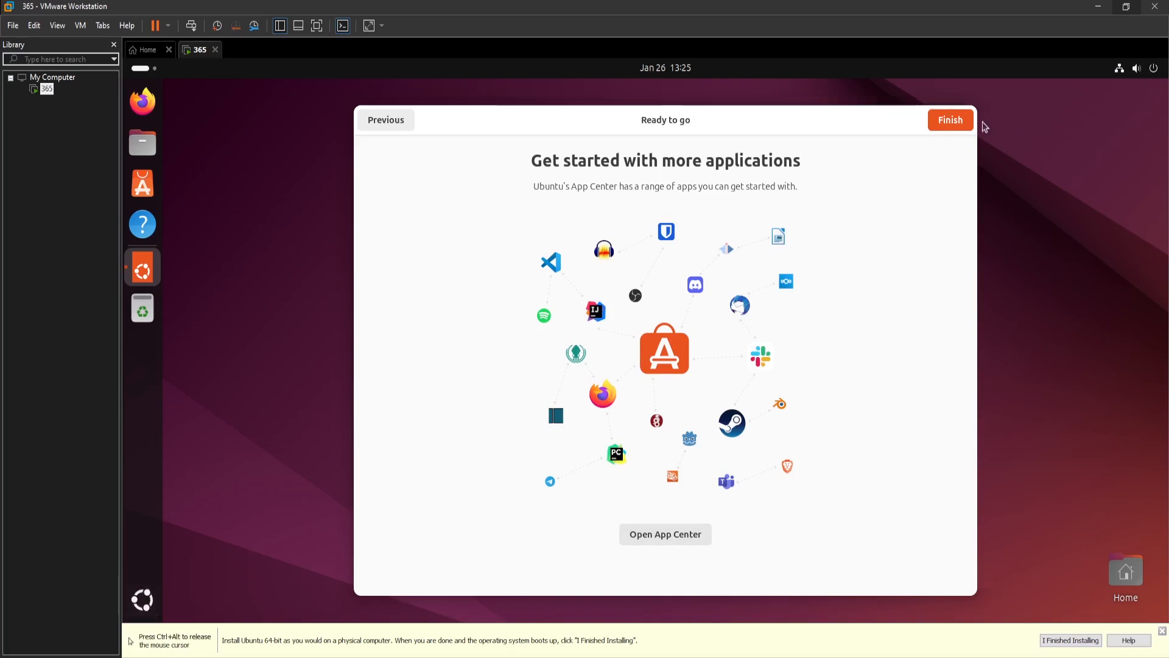
- Finish the welcome setup and show all installed applications
{"action": "left_click", "coordinate": [952, 123]}
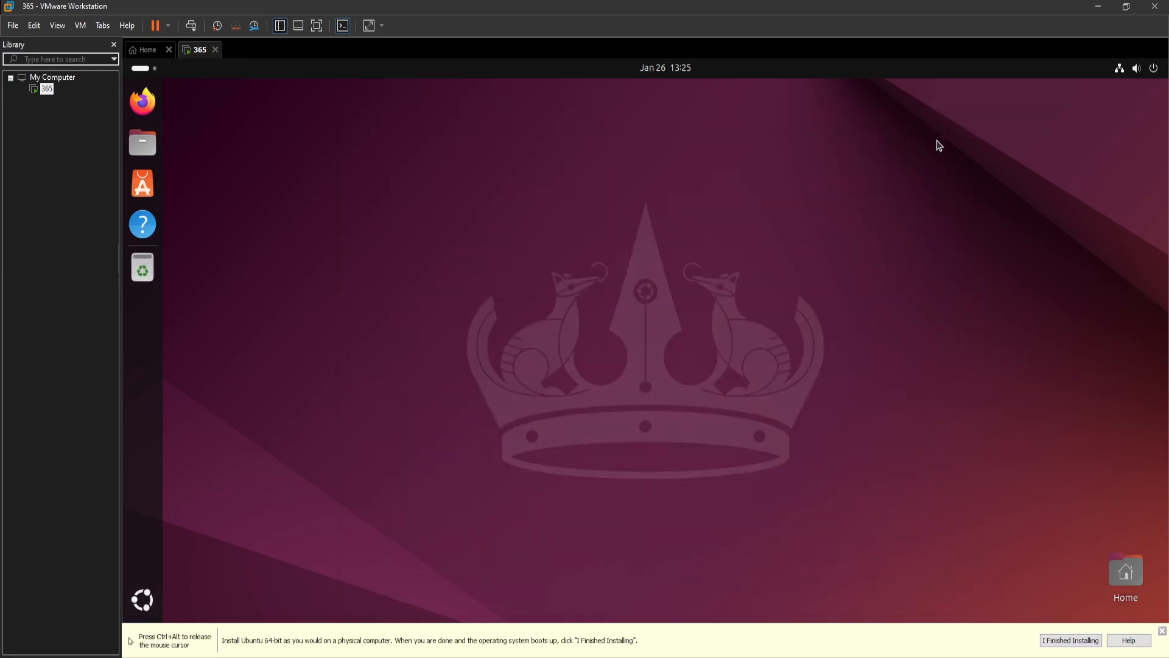
{"action": "left_click", "coordinate": [142, 600]}
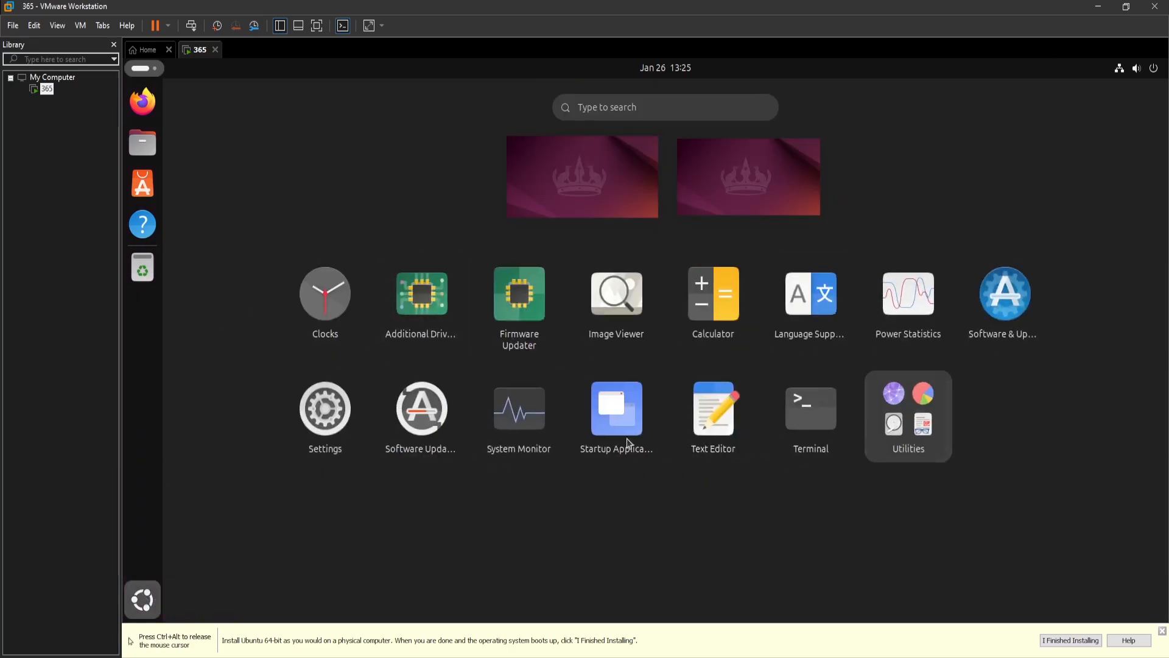